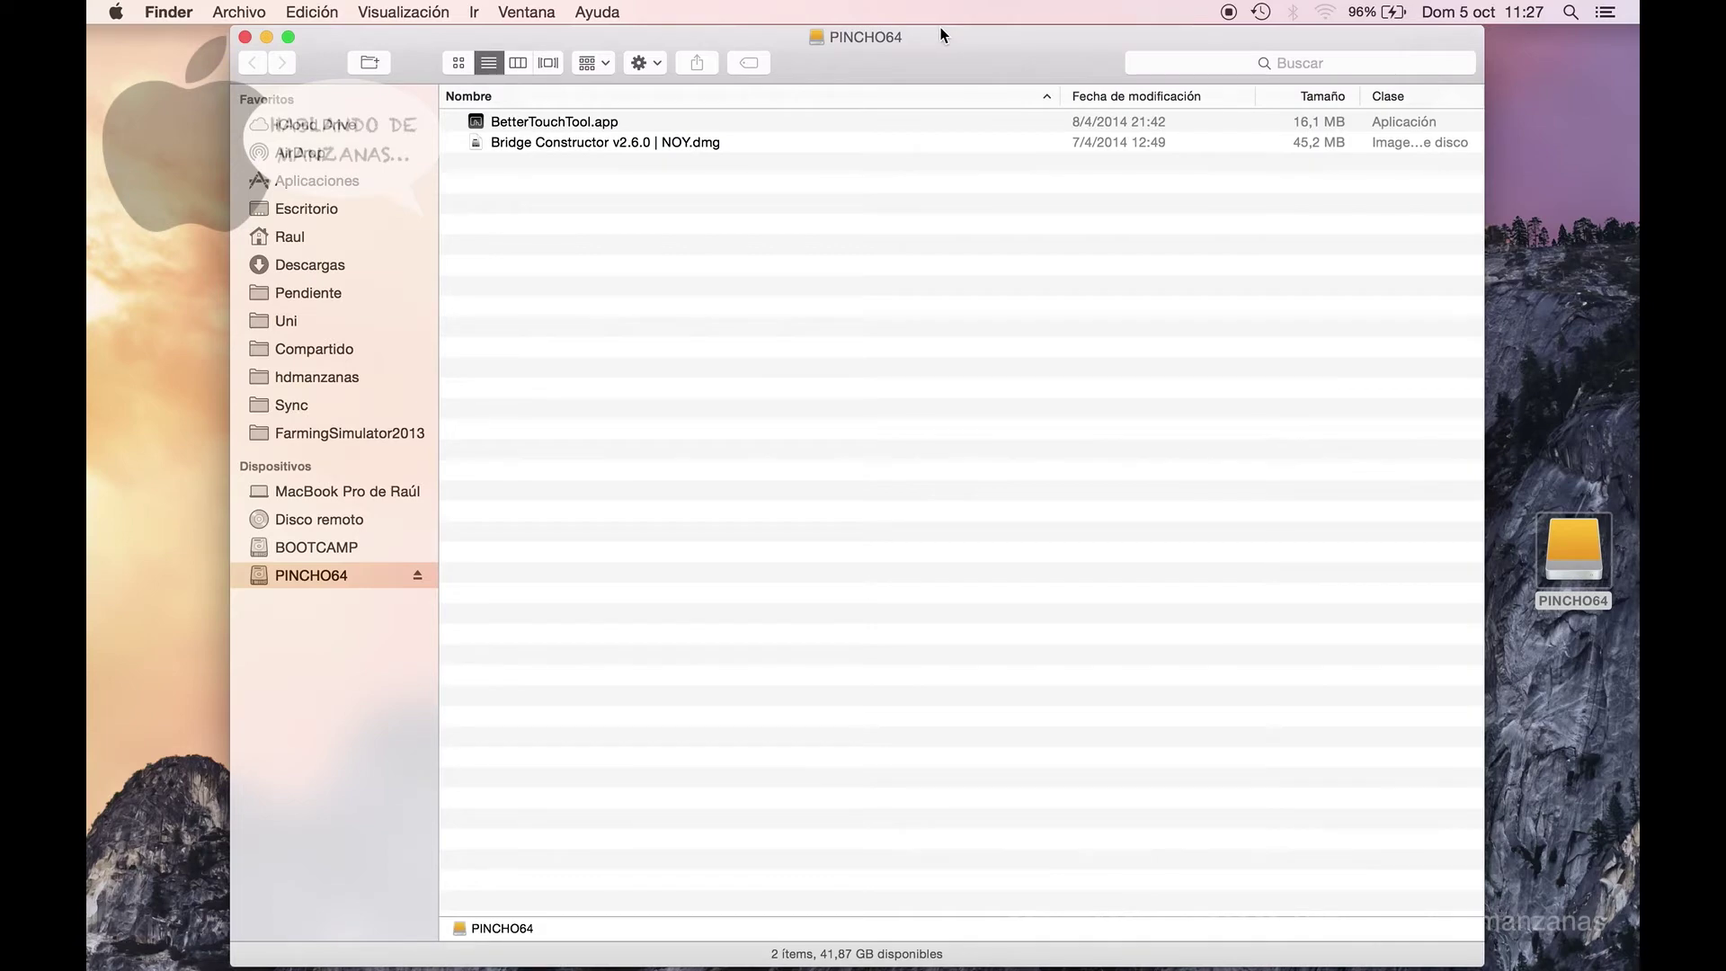
Step: Copy BetterTouchTool.app and the Bridge Constructor v2.6.0 disk image from the PINCHO64 drive to the desktop
drag(940, 34, 975, 103)
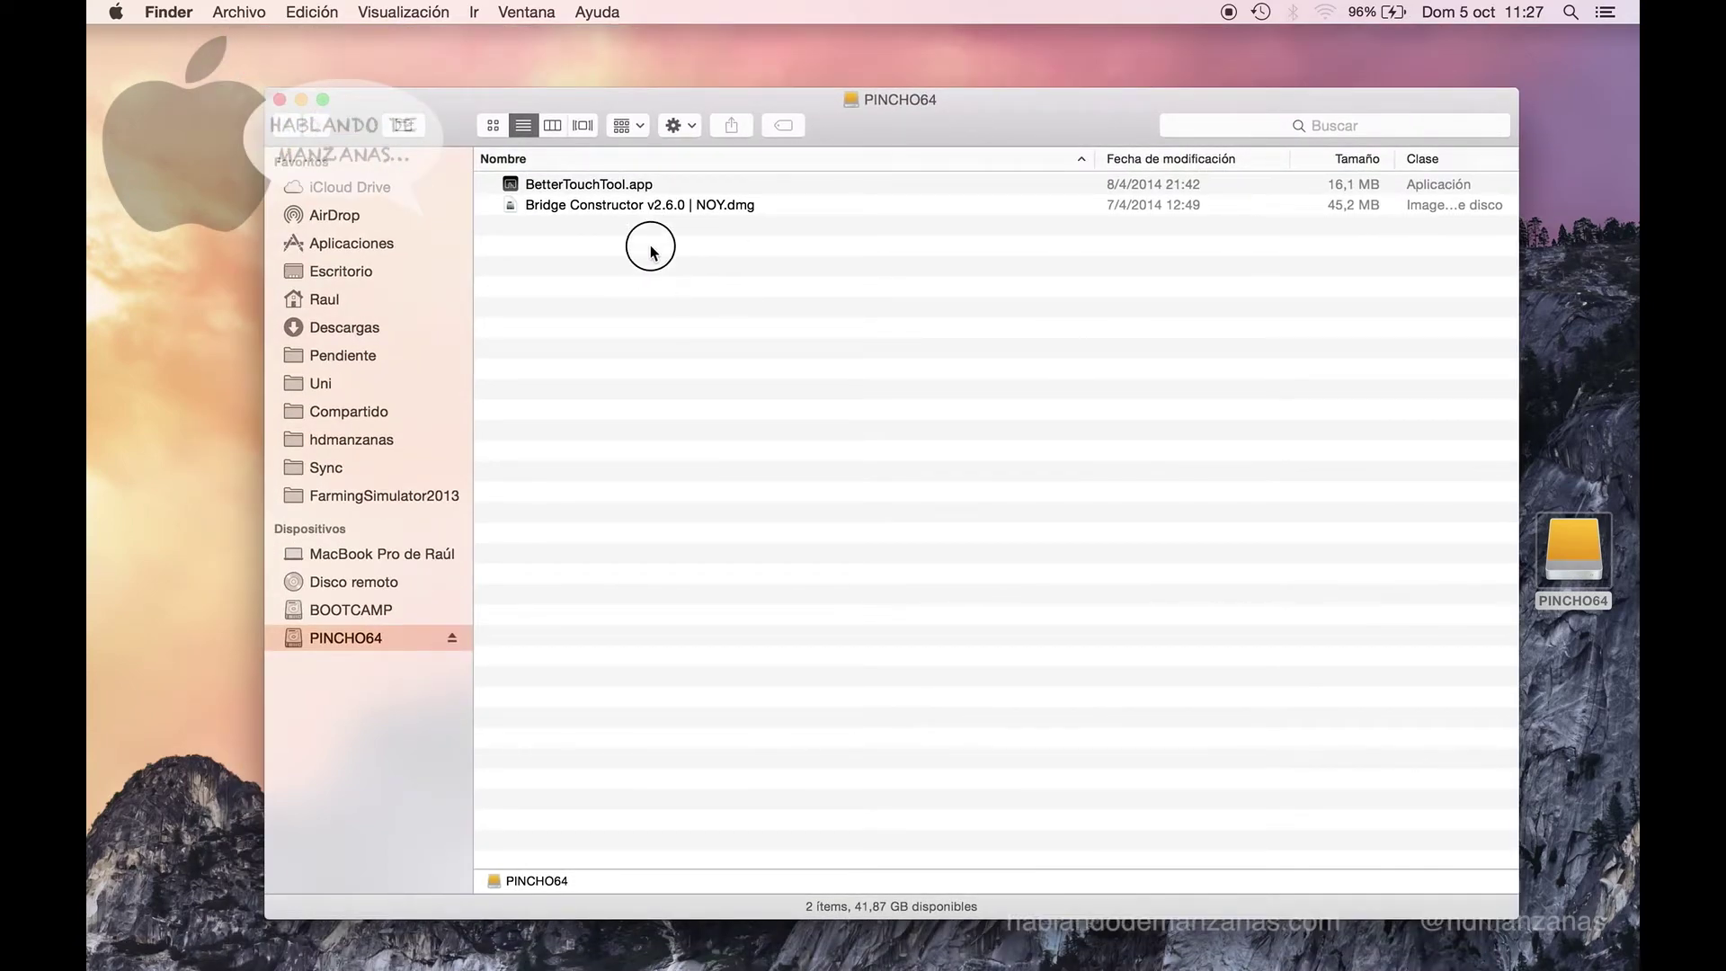
drag(647, 246, 399, 61)
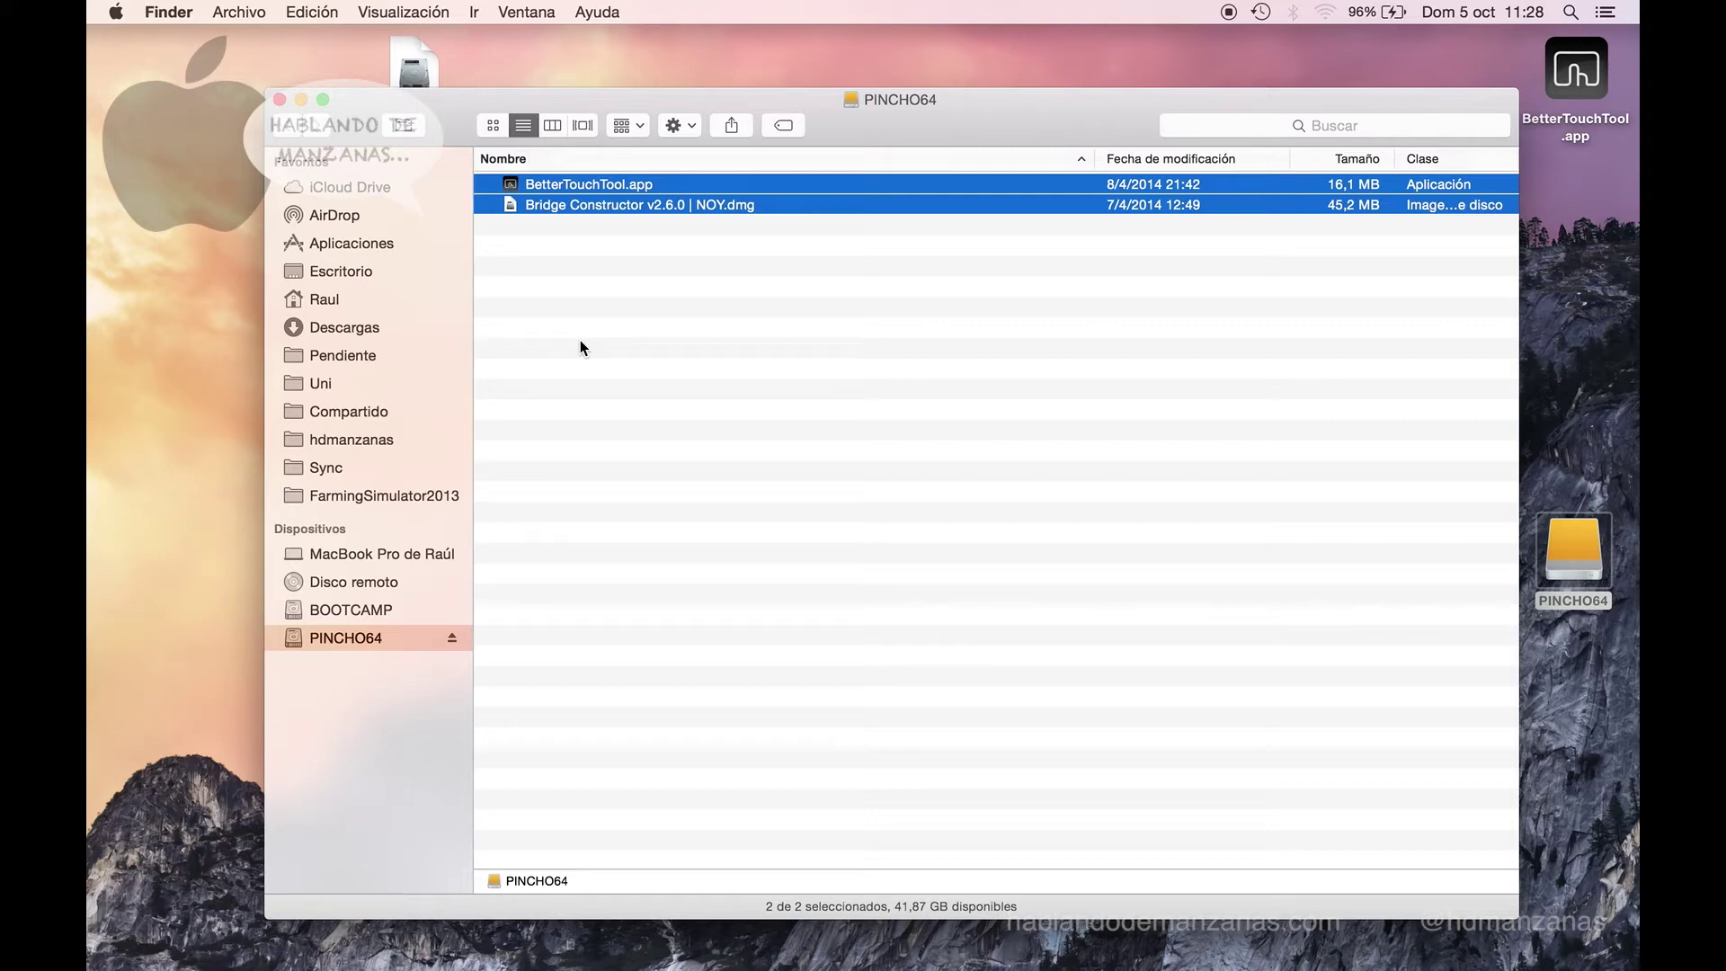
Step: Search the computer for "discos", open Utilidad de Discos and move its window over the Finder window
key(super+space)
text(disk)
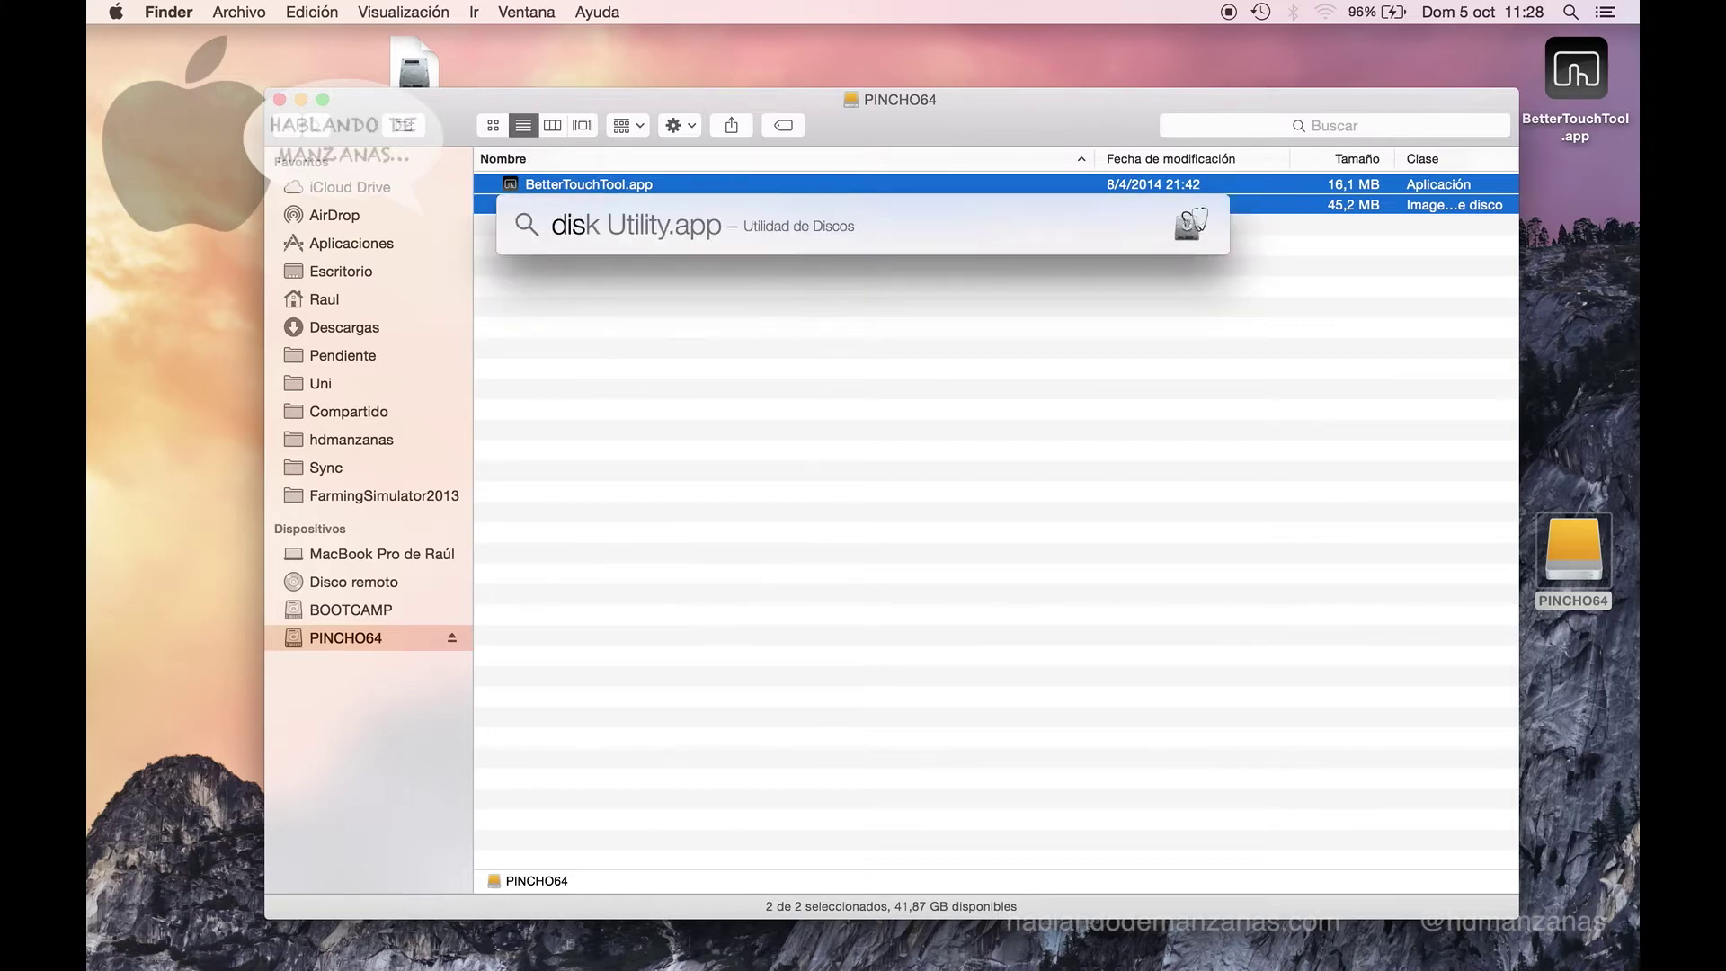
key(BackSpace)
text(cos)
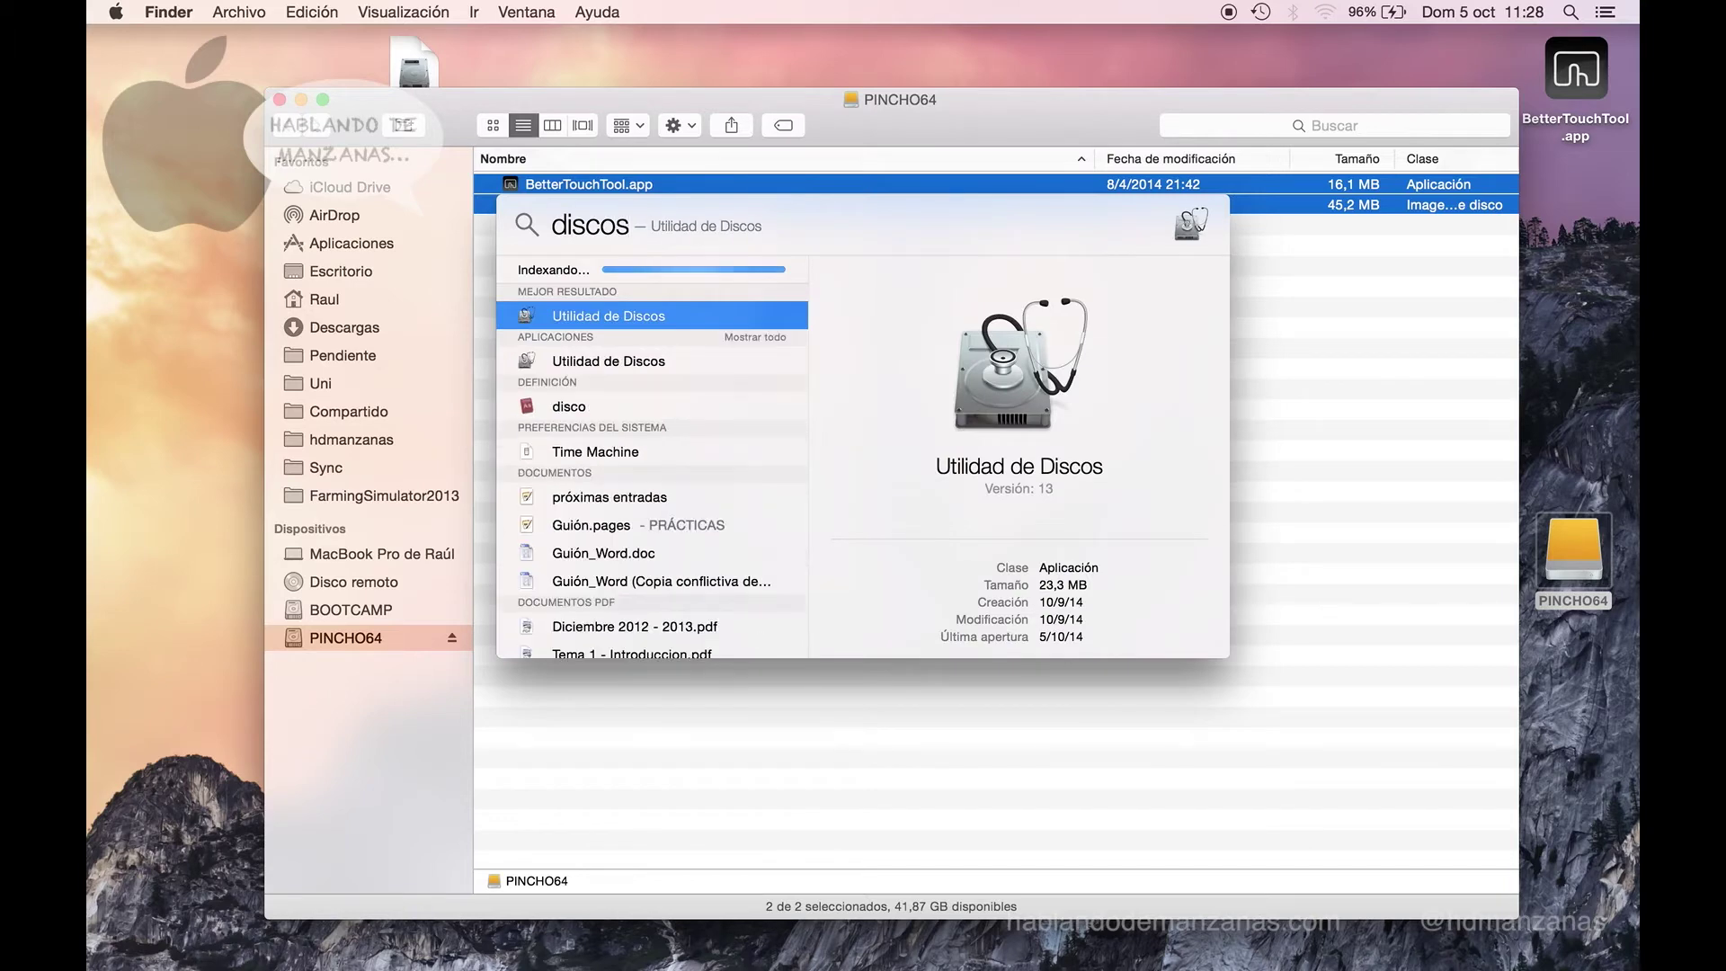
key(Return)
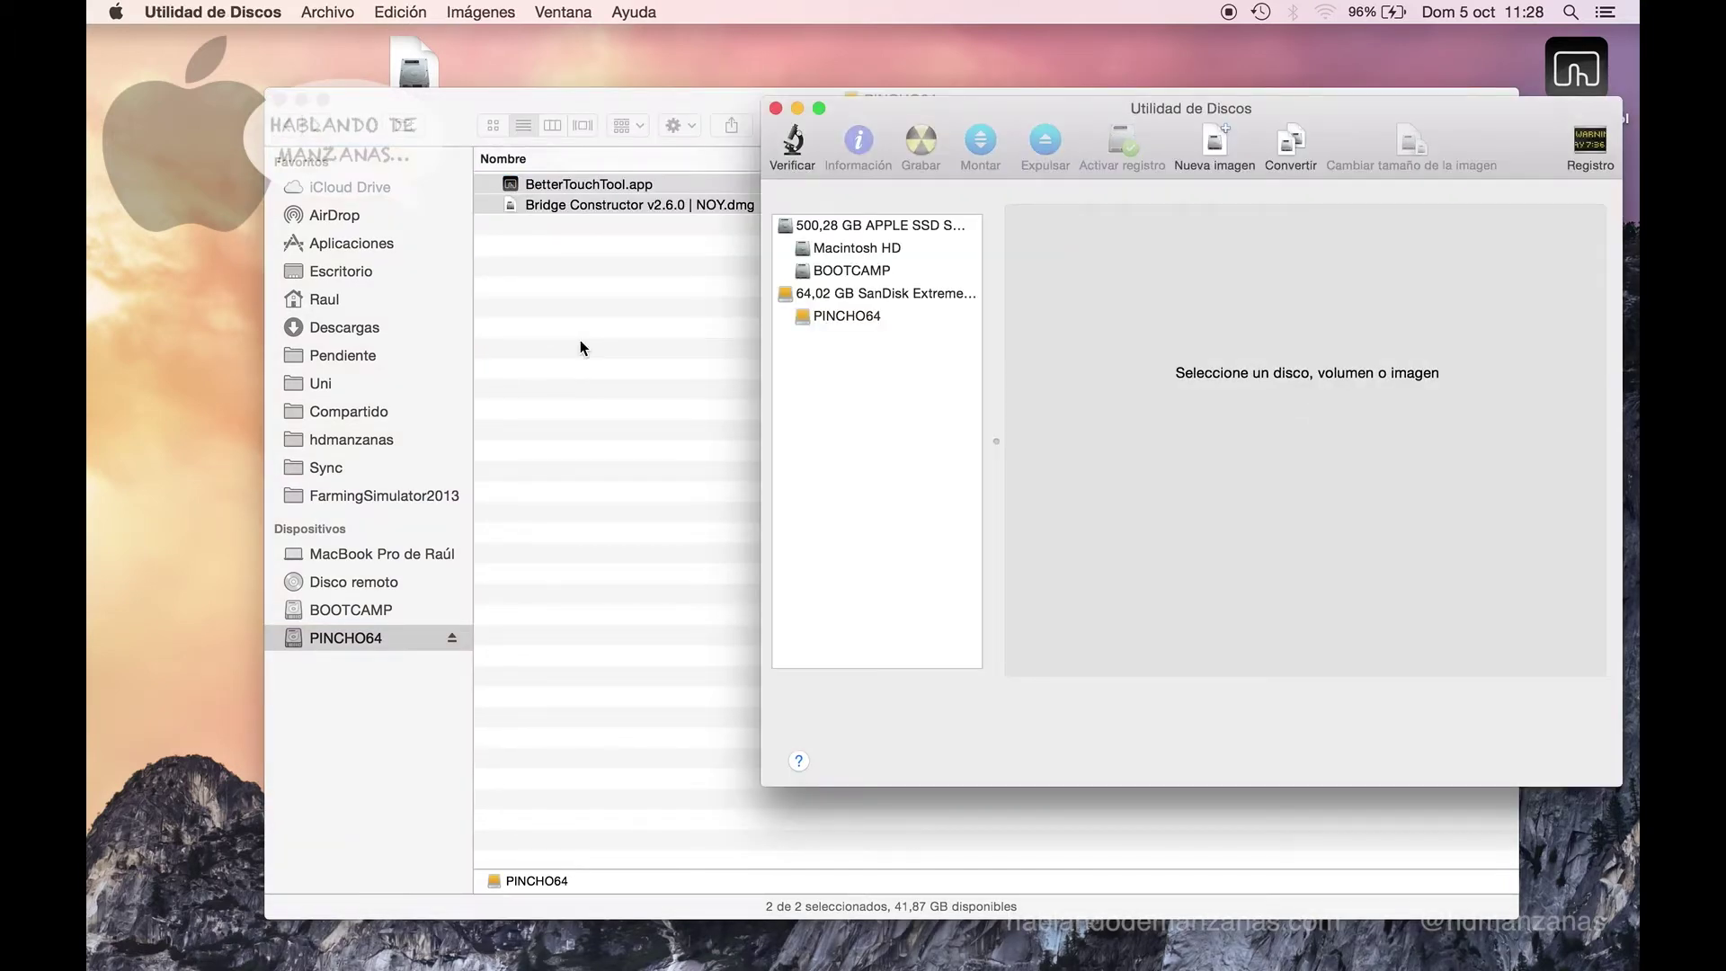
click(1166, 111)
drag(1166, 111, 798, 123)
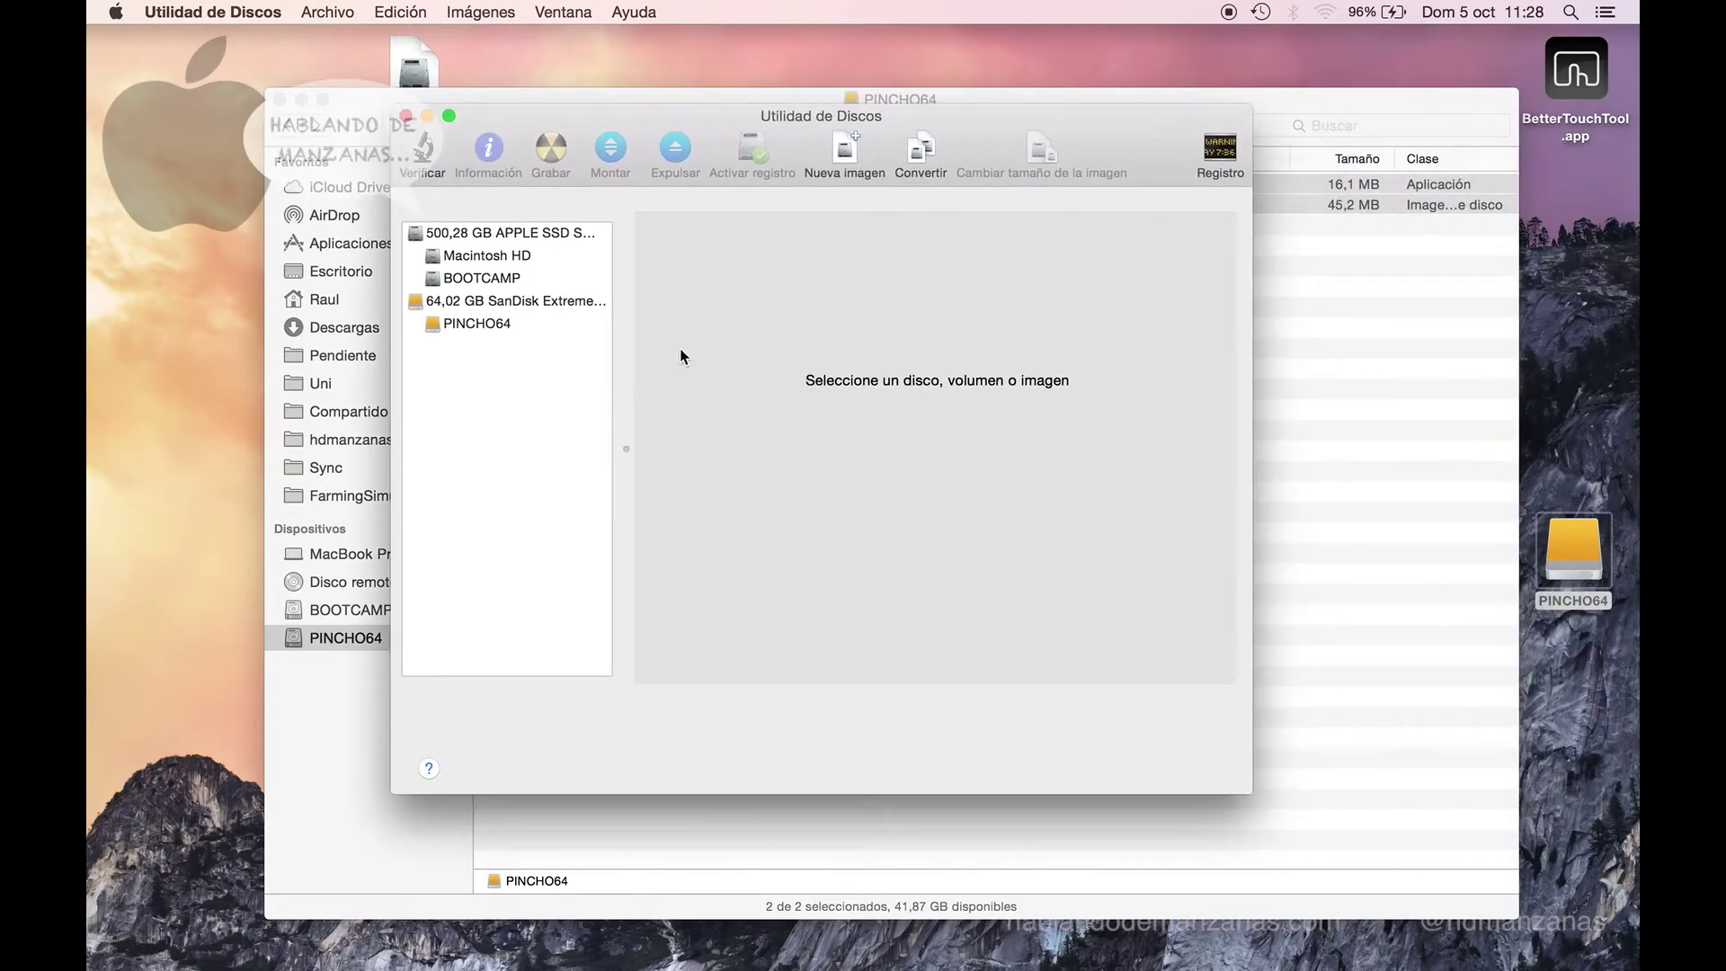
Step: Select the 64.02 GB SanDisk Extreme disk for erasing, with the format Mac OS Plus (con registro)
click(550, 303)
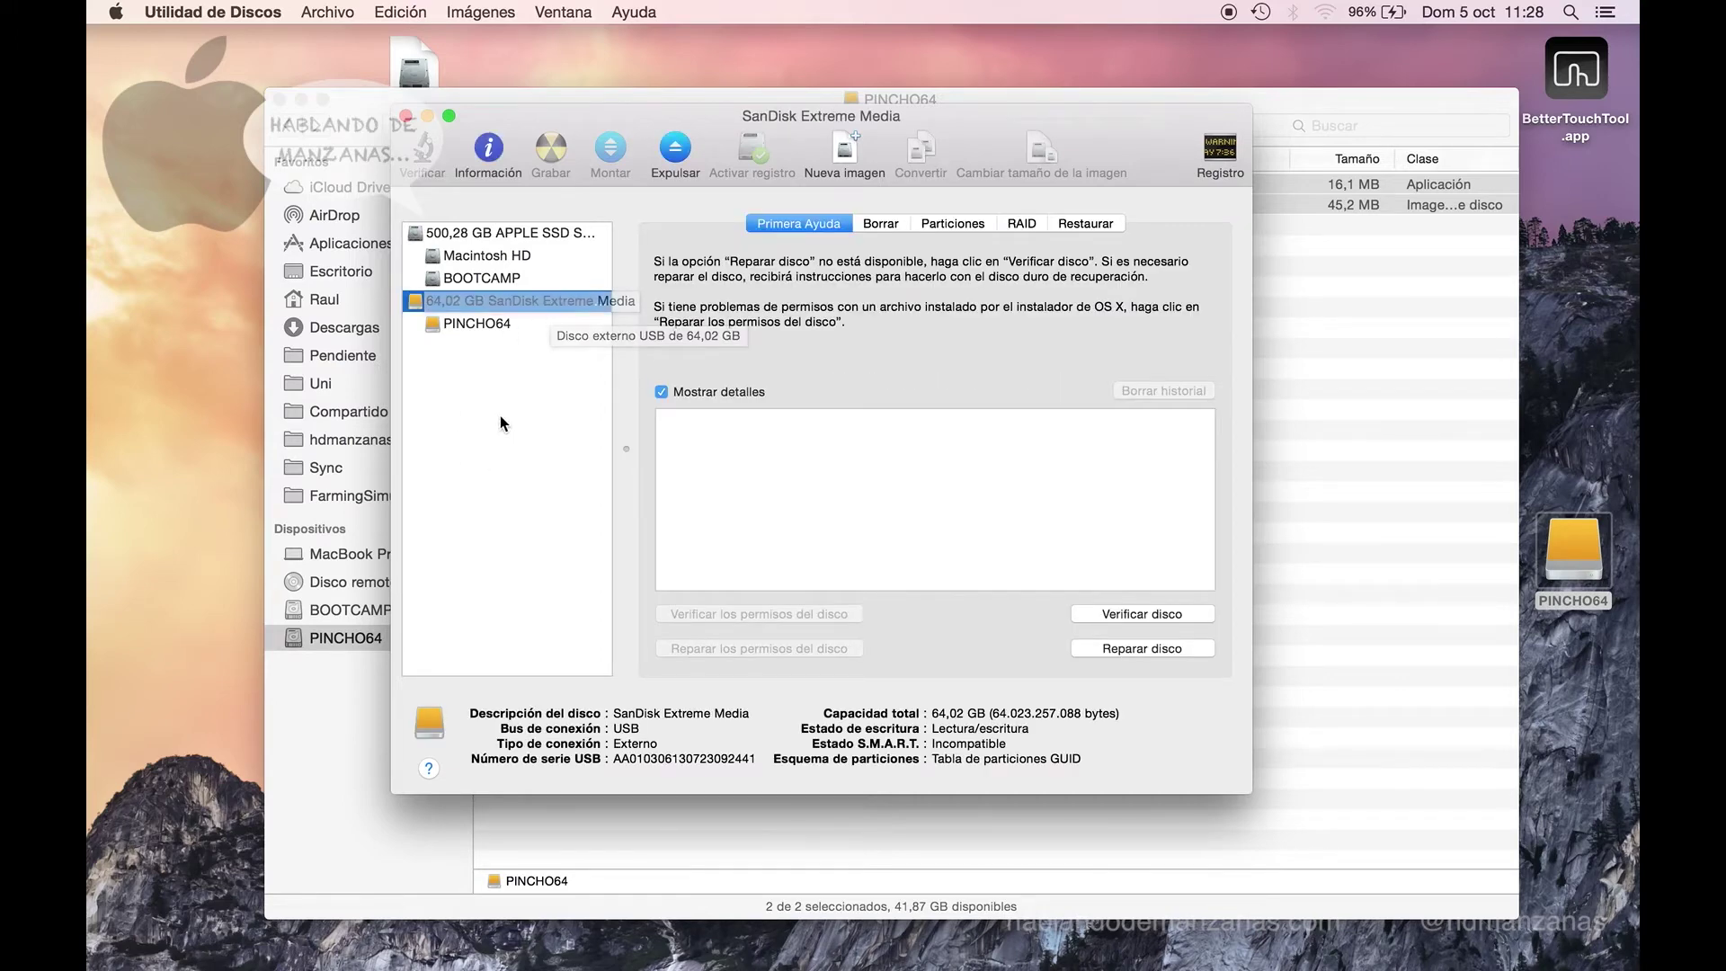
click(495, 413)
click(516, 307)
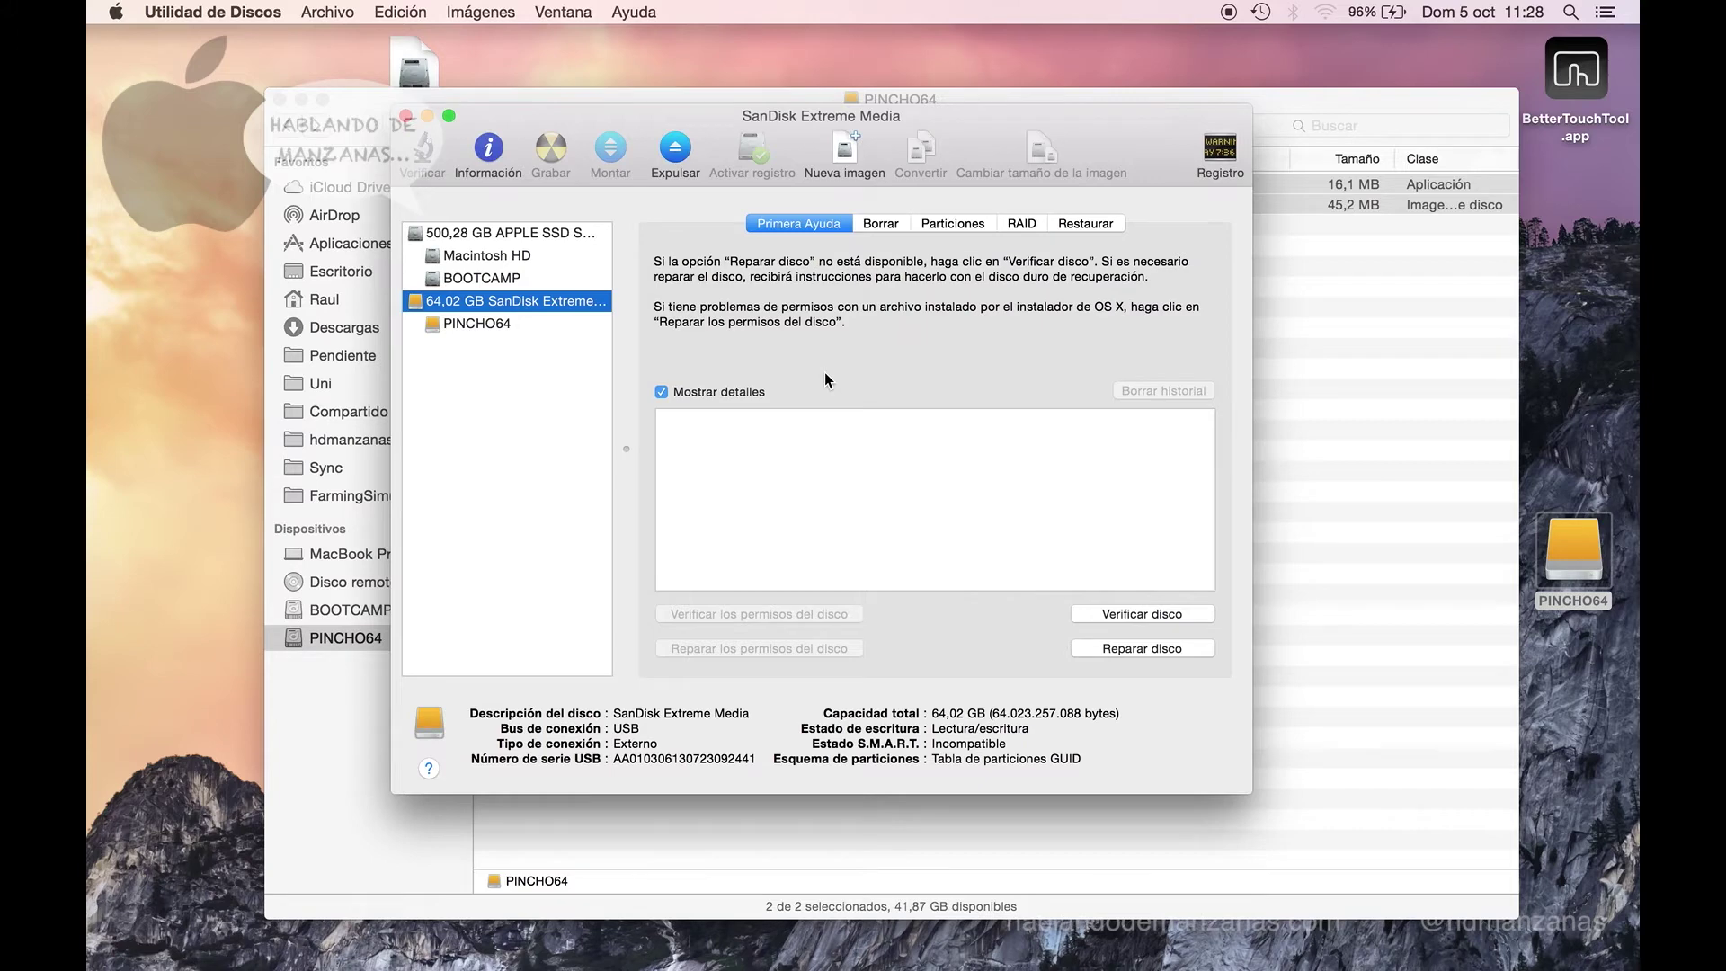
click(890, 227)
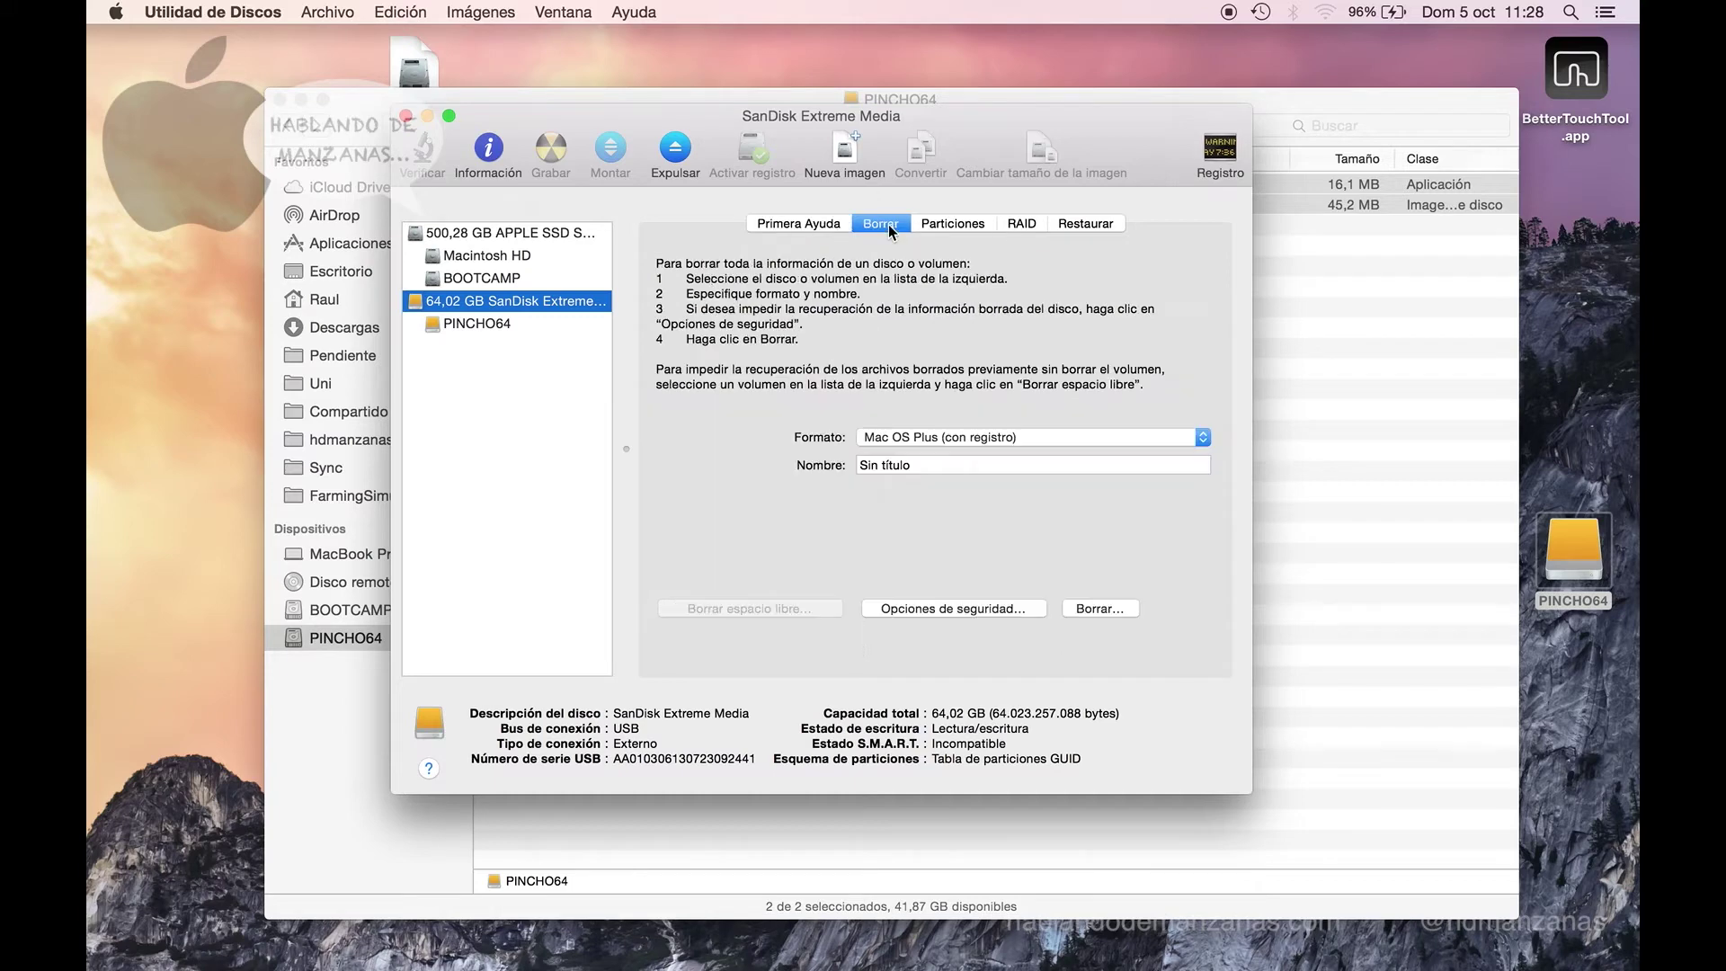
click(1203, 440)
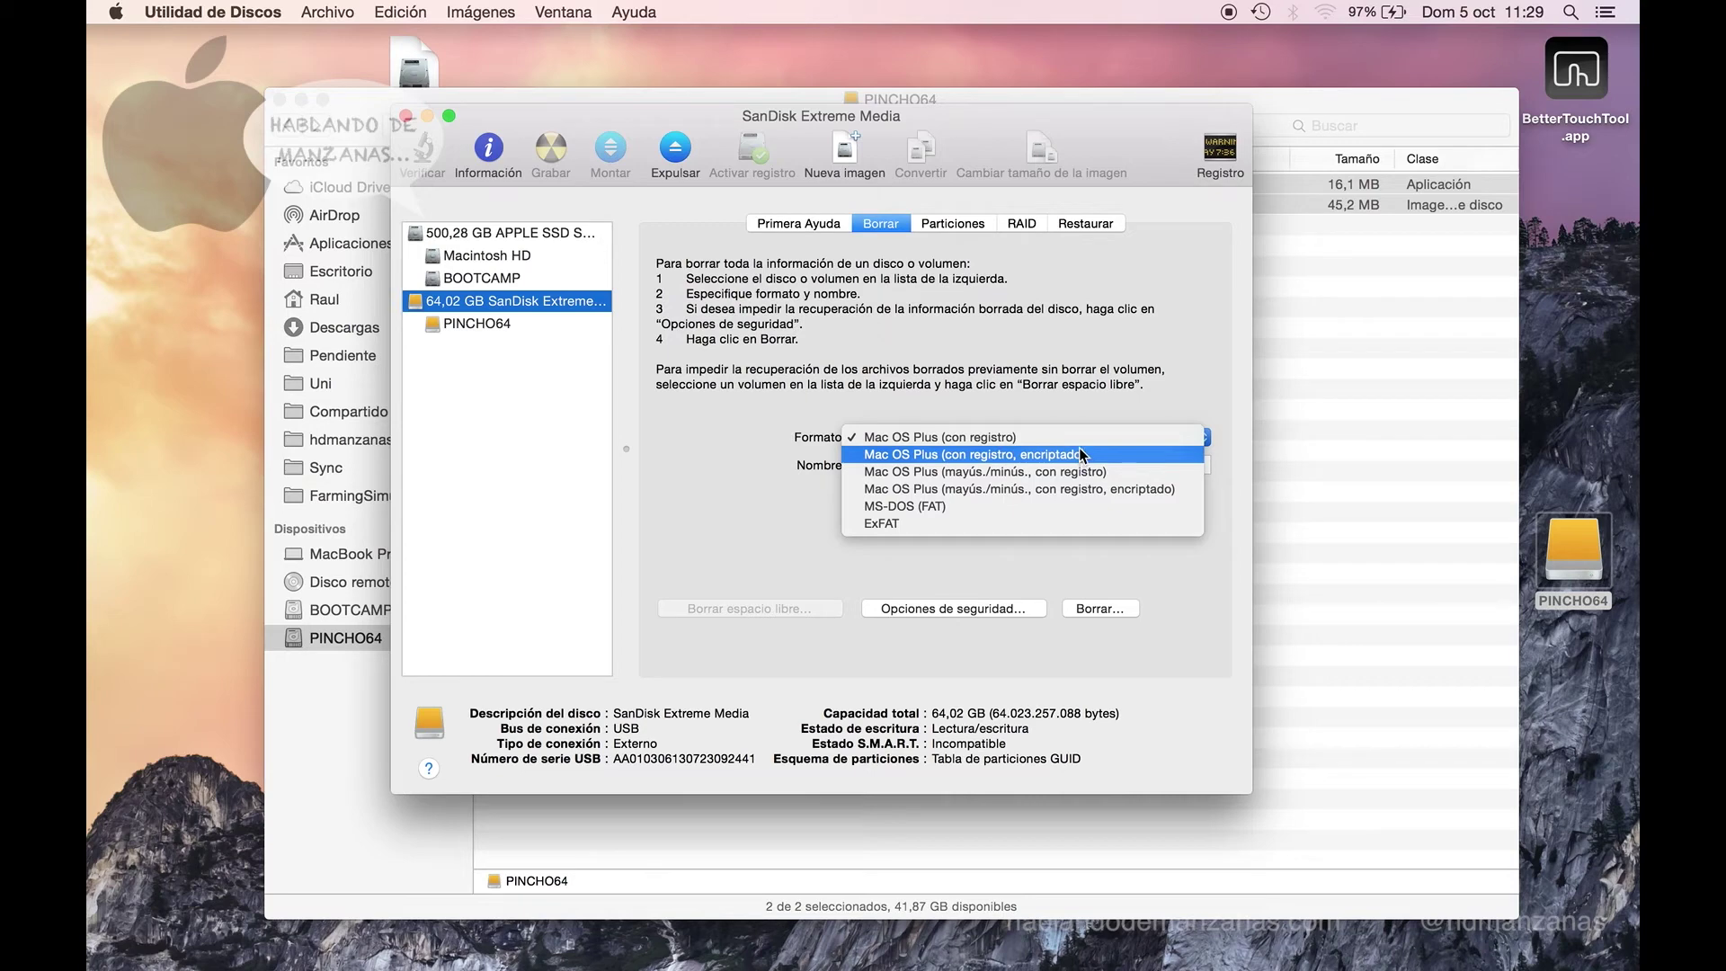
click(1078, 439)
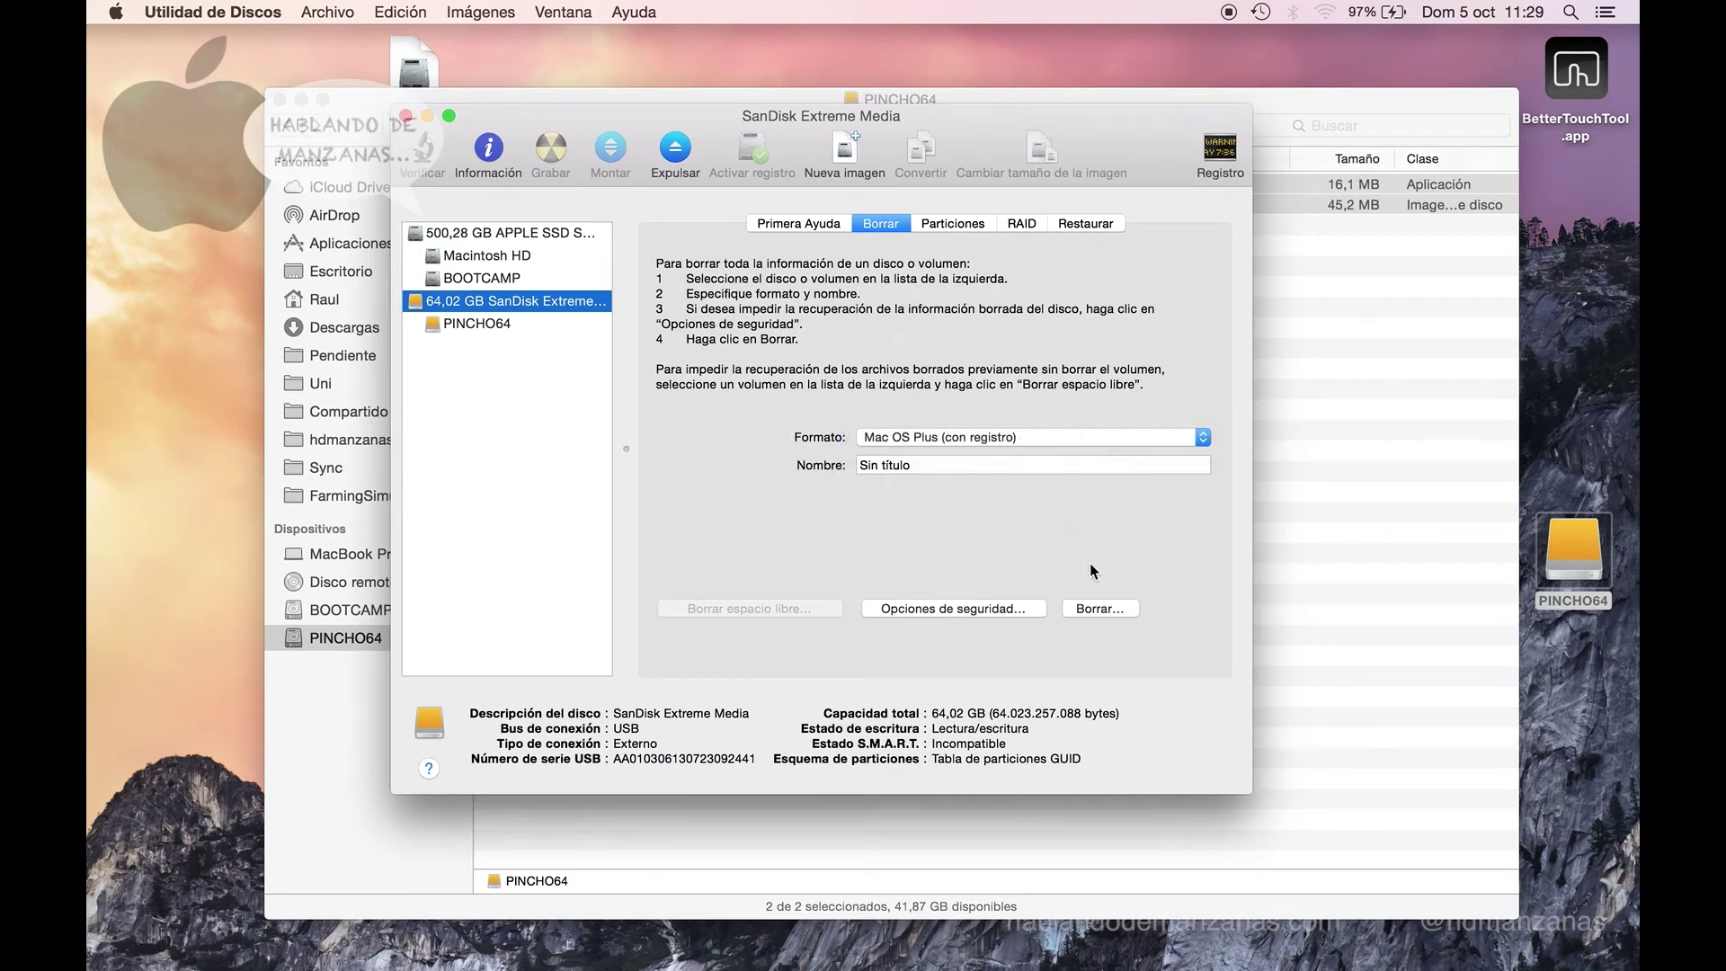
Step: Erase the SanDisk disk as a Mac OS Plus volume named PINCHO64, reviewing the secure erase options without changing them
click(1006, 465)
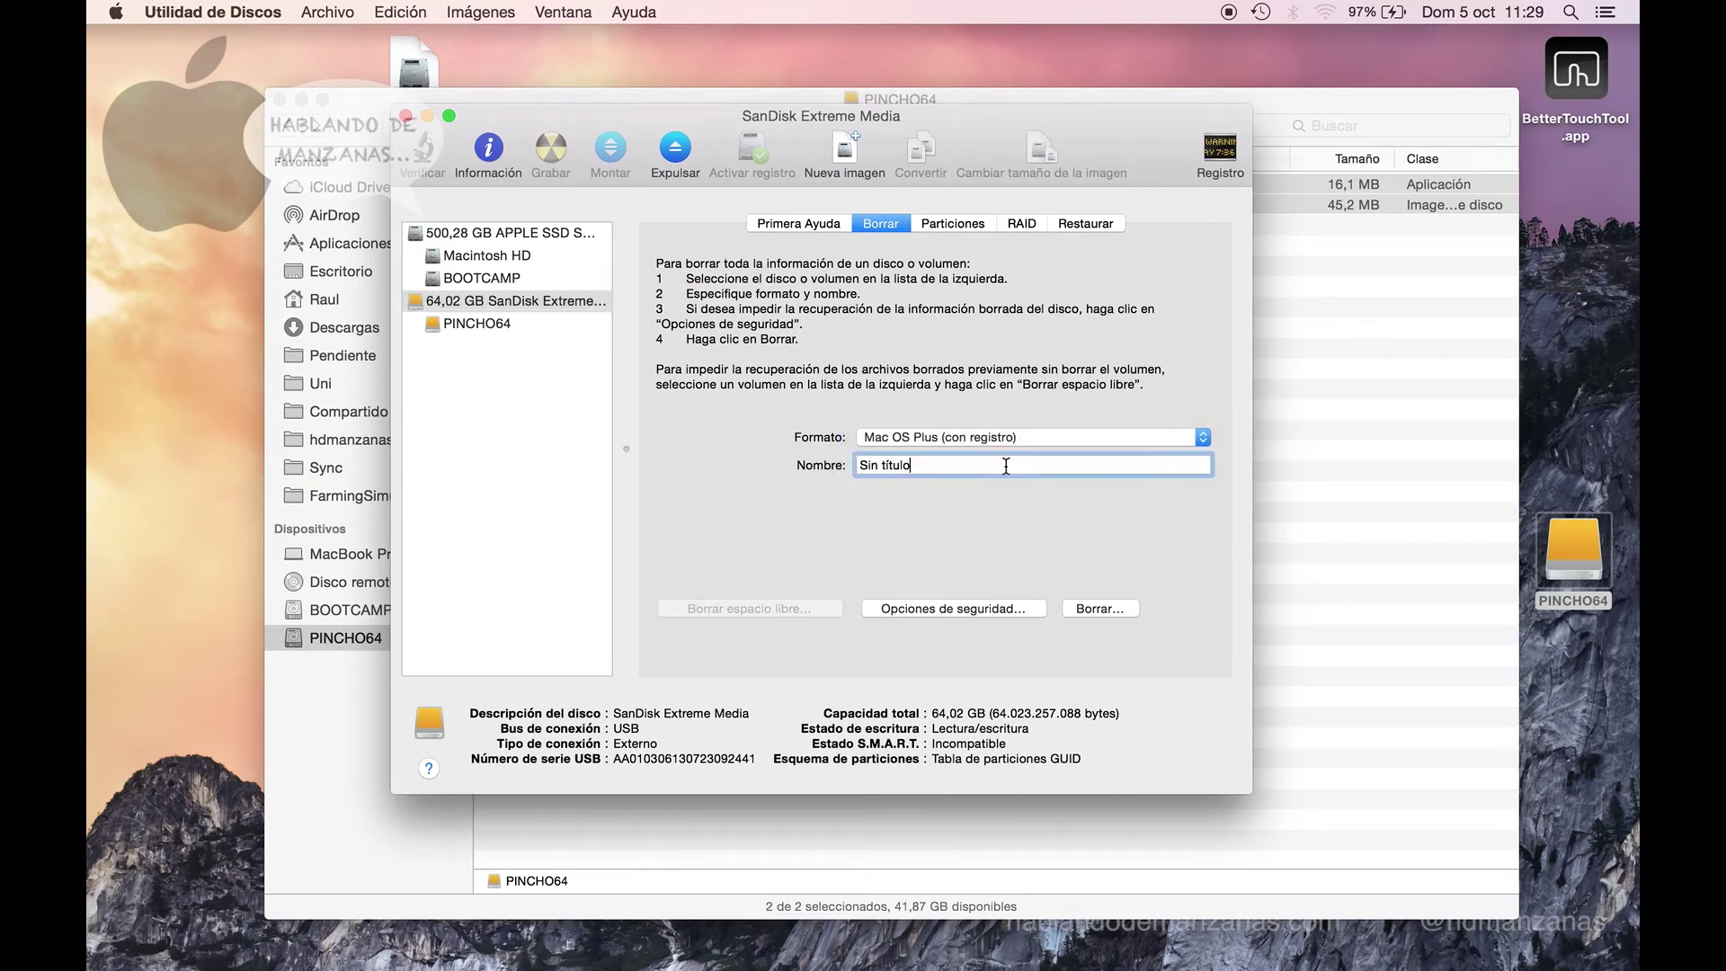
text(PINCHO64)
click(1028, 612)
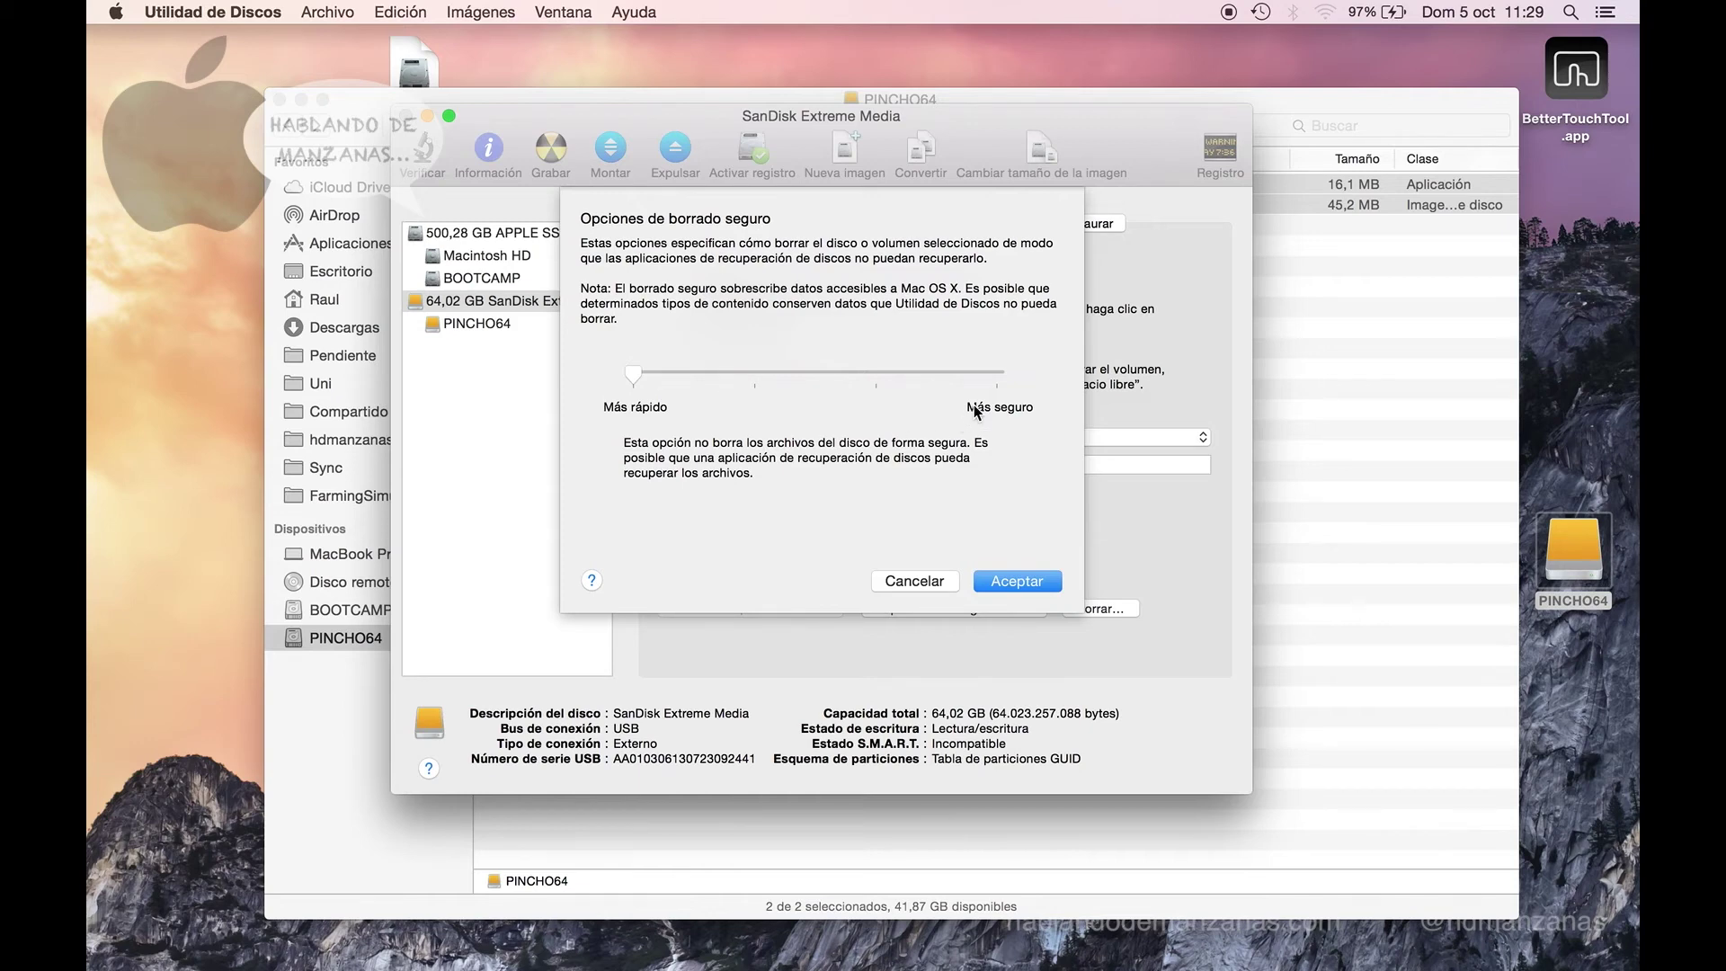
click(936, 582)
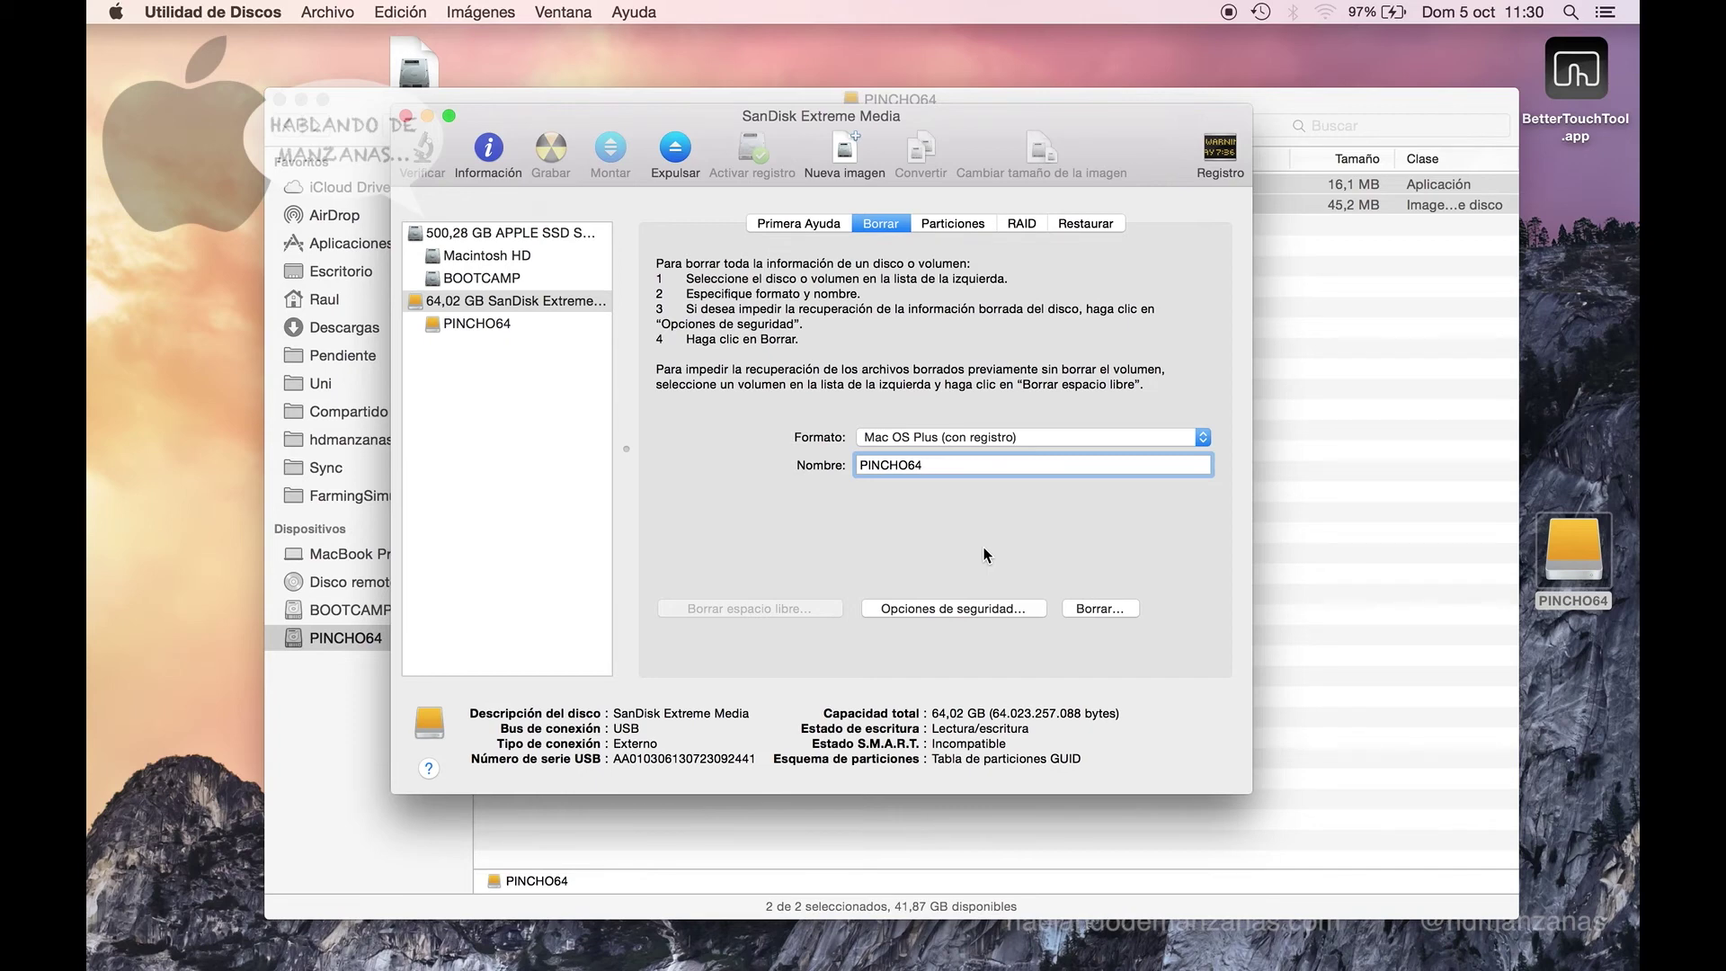
click(1097, 609)
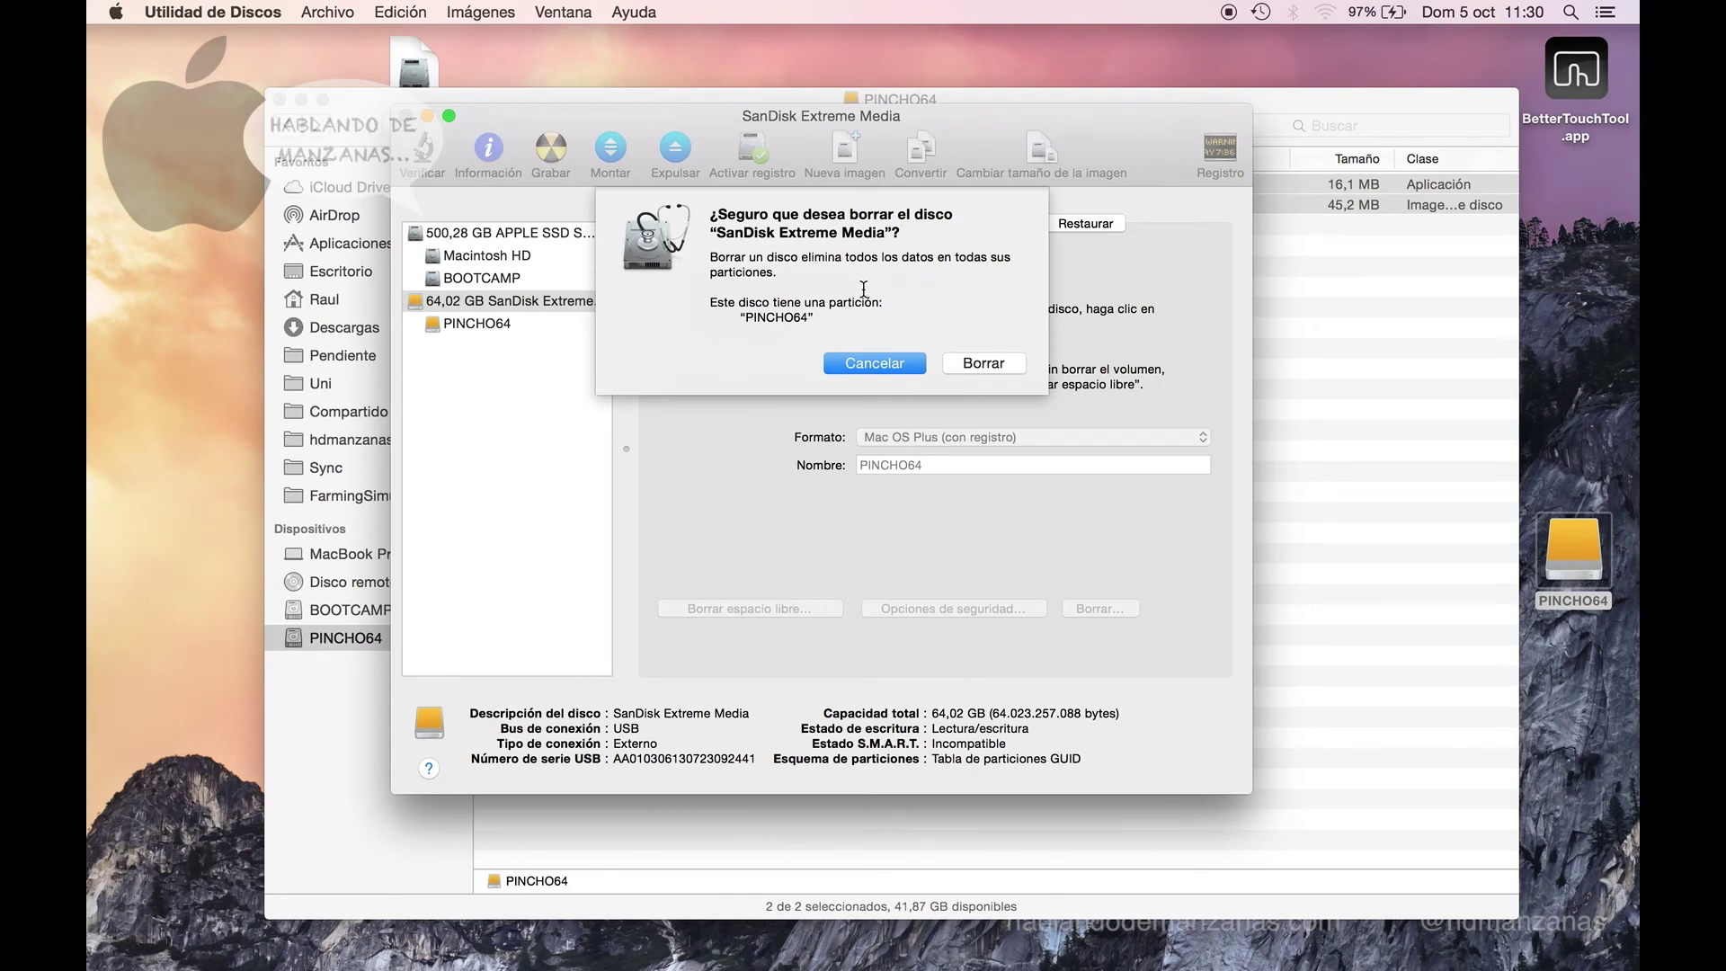
click(995, 367)
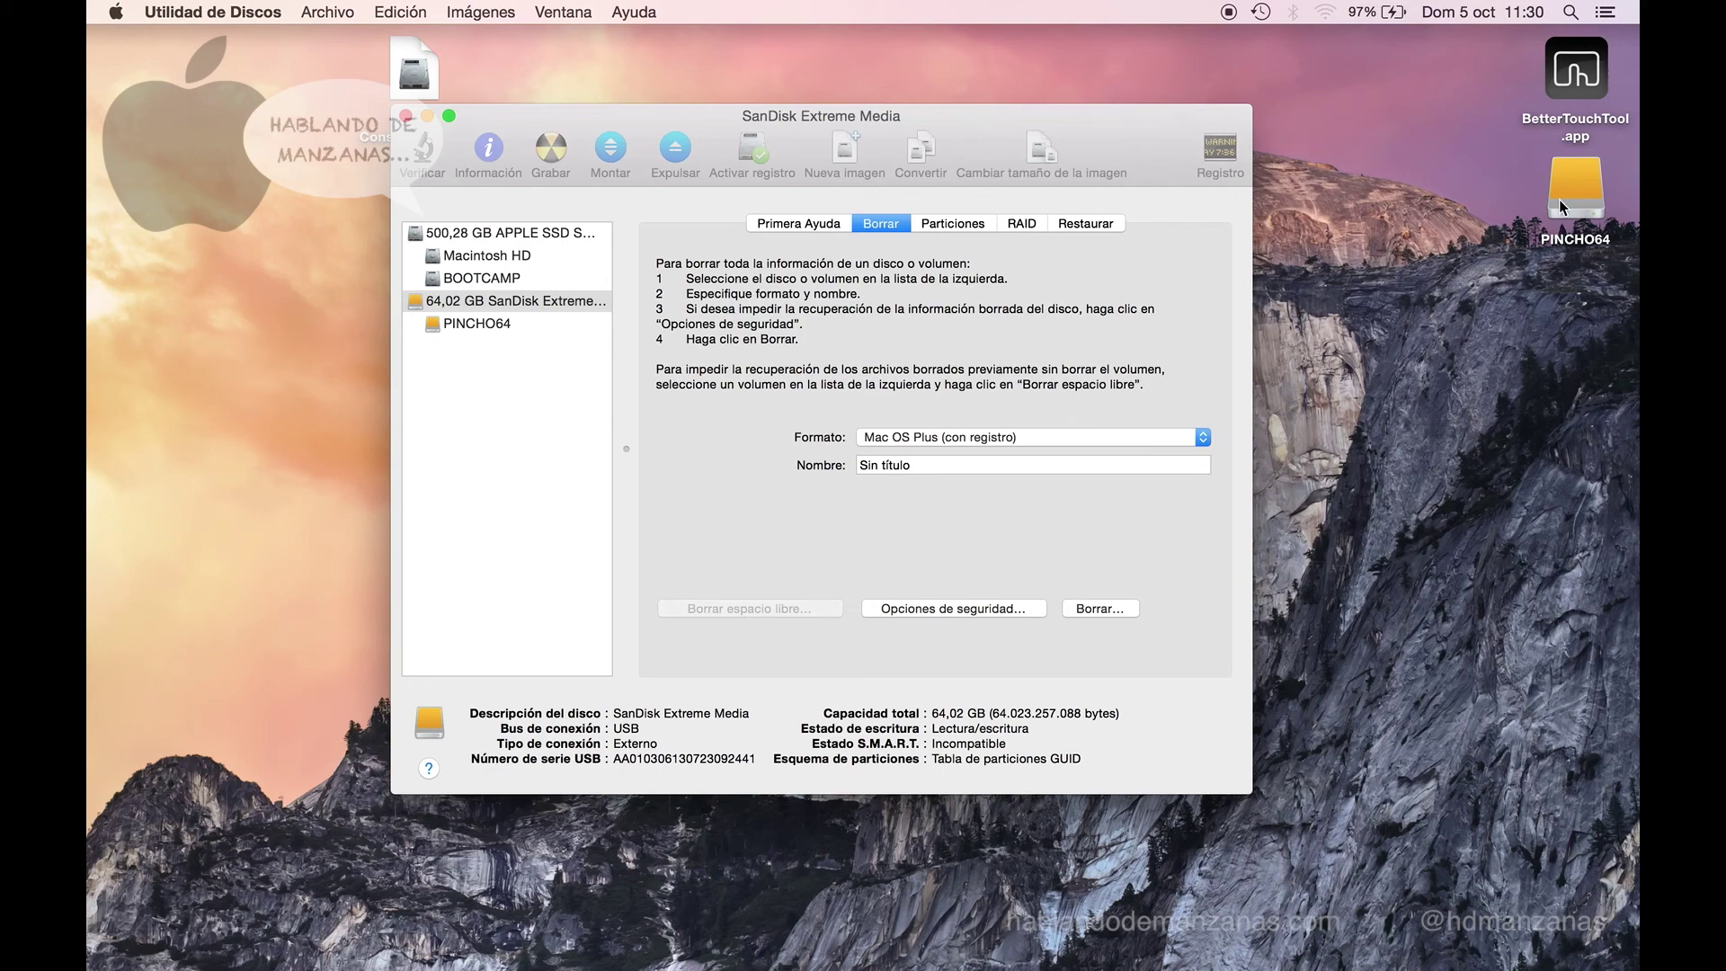
Step: Inspect the contents of the erased PINCHO64 drive in Finder and return to the disk's erase settings
double_click(1572, 172)
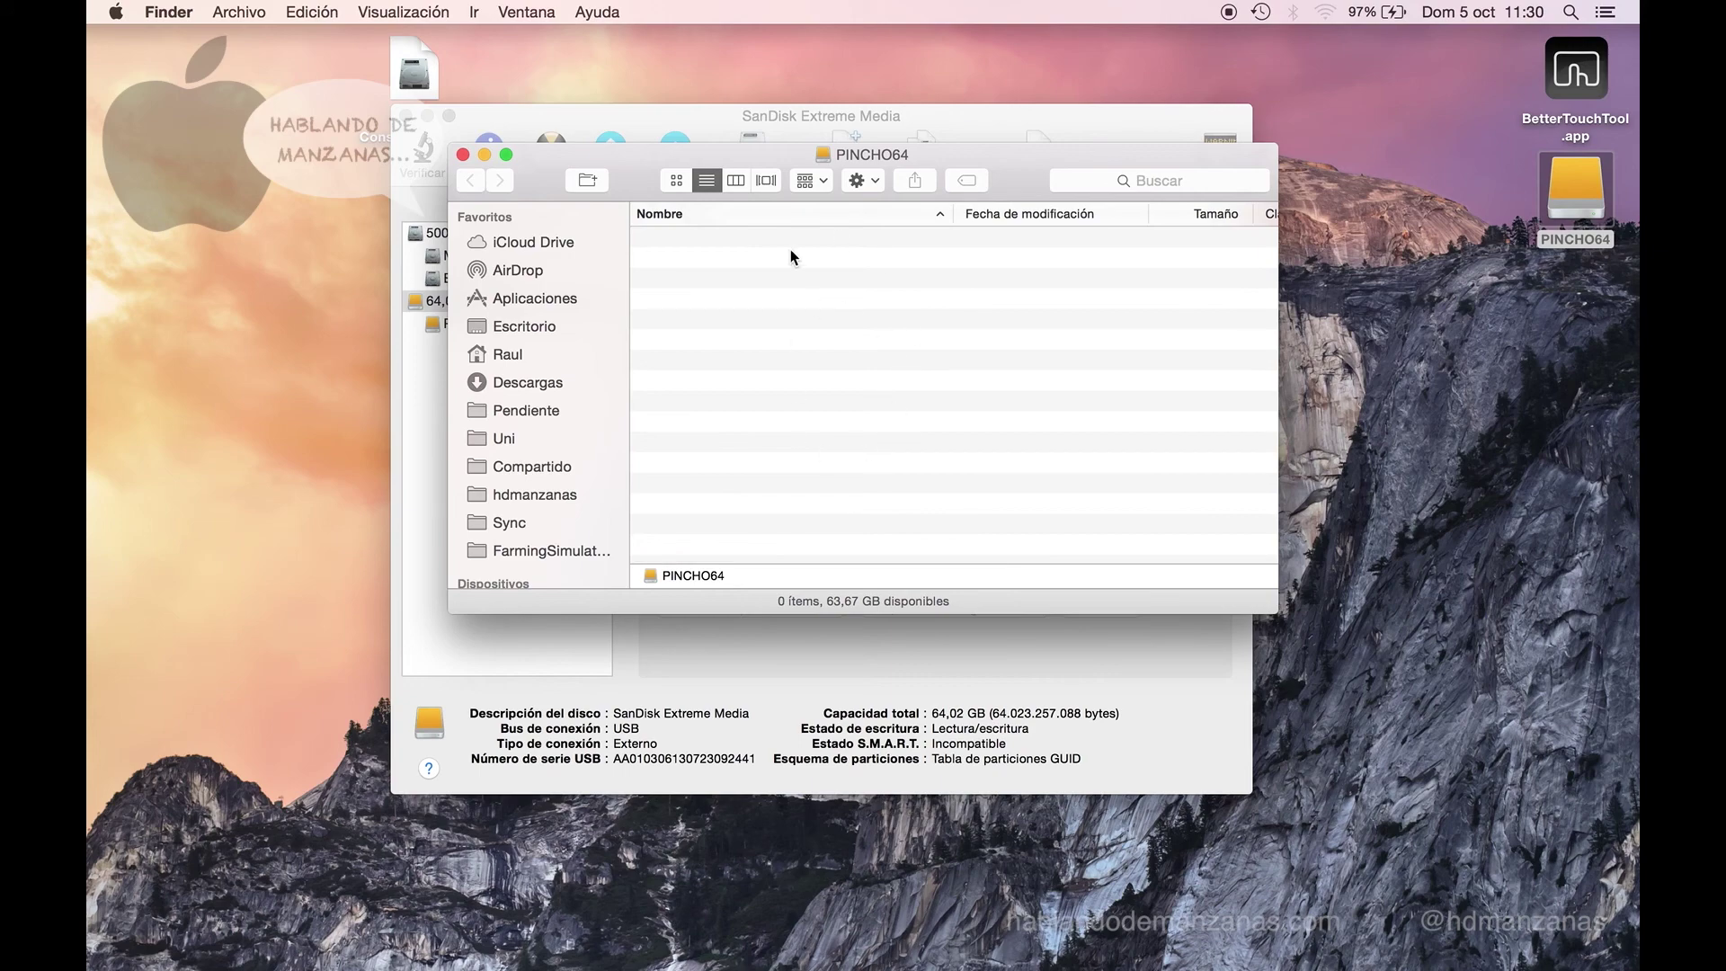
click(463, 155)
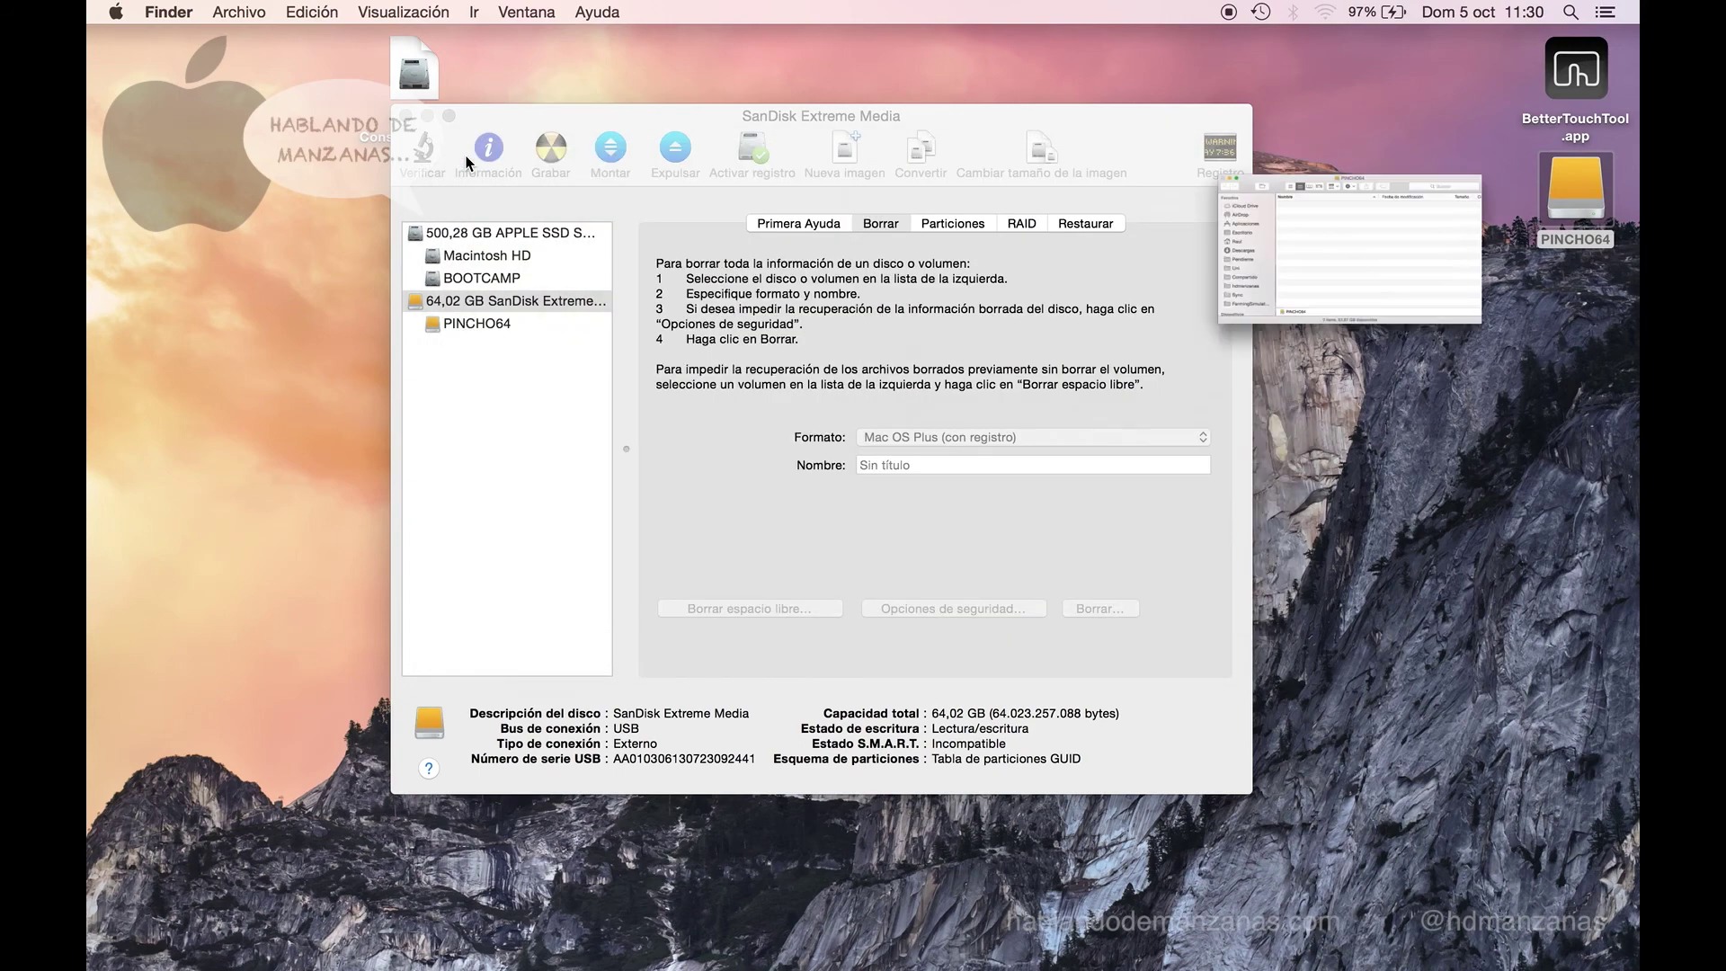
click(860, 328)
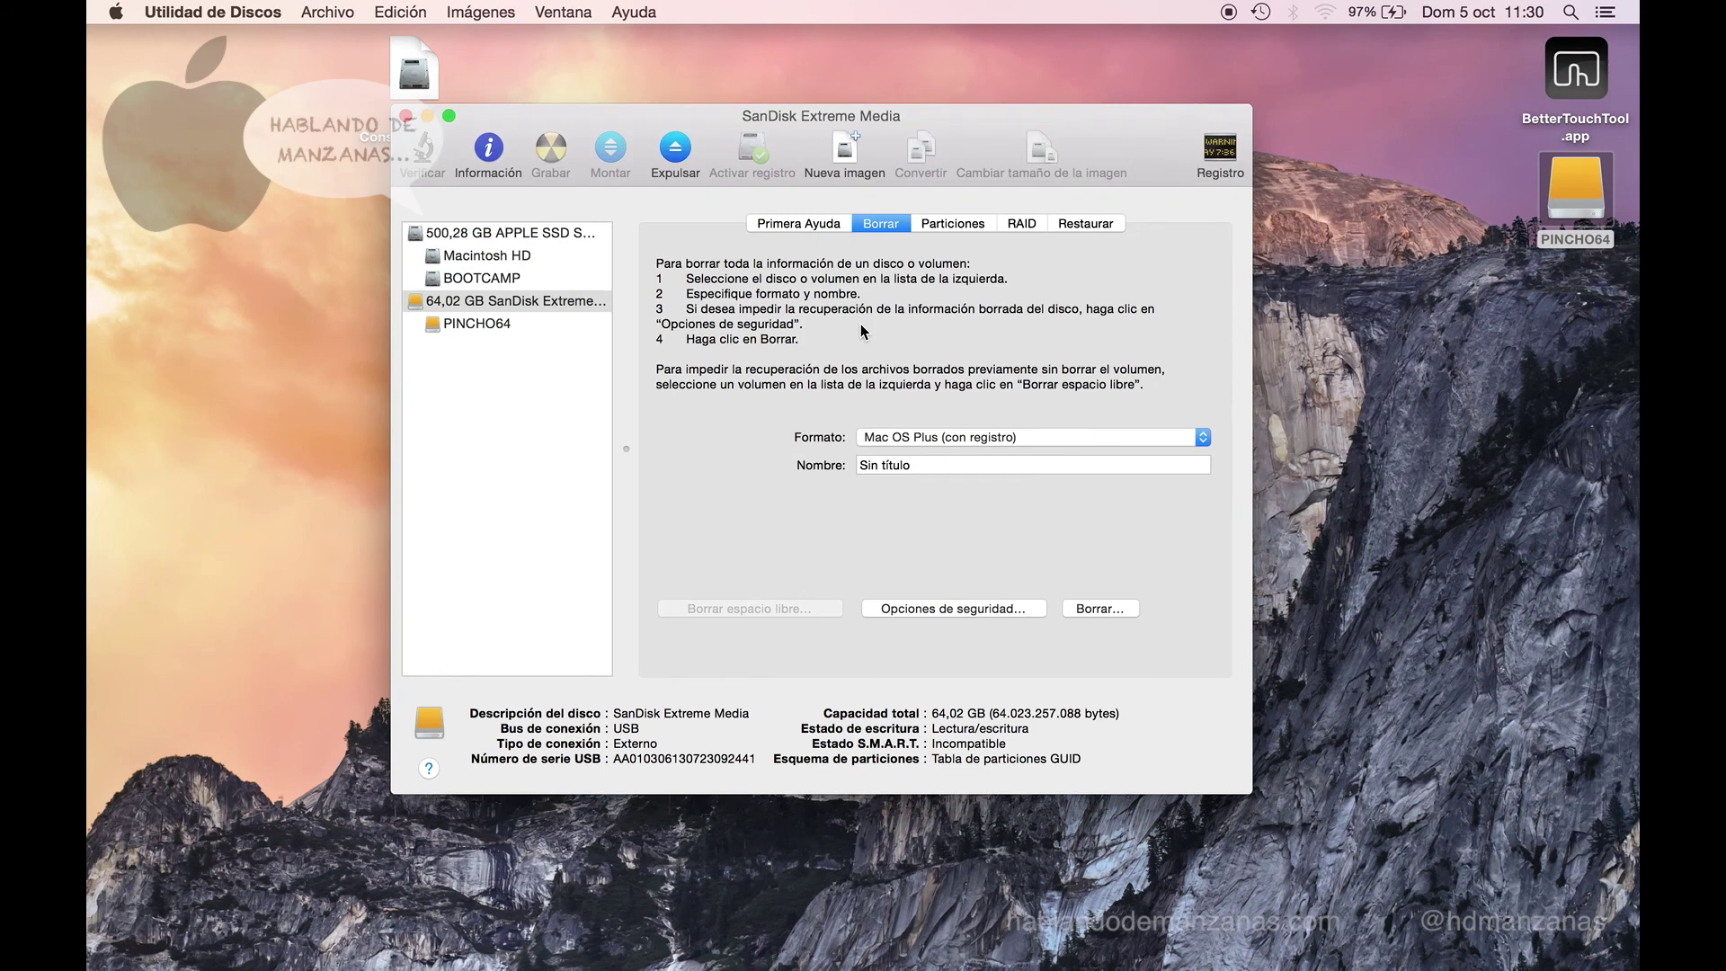
Step: Erase the SanDisk disk in MS-DOS (FAT) format with the name PINCHO64, check the volume's contents and close its Finder window
click(957, 439)
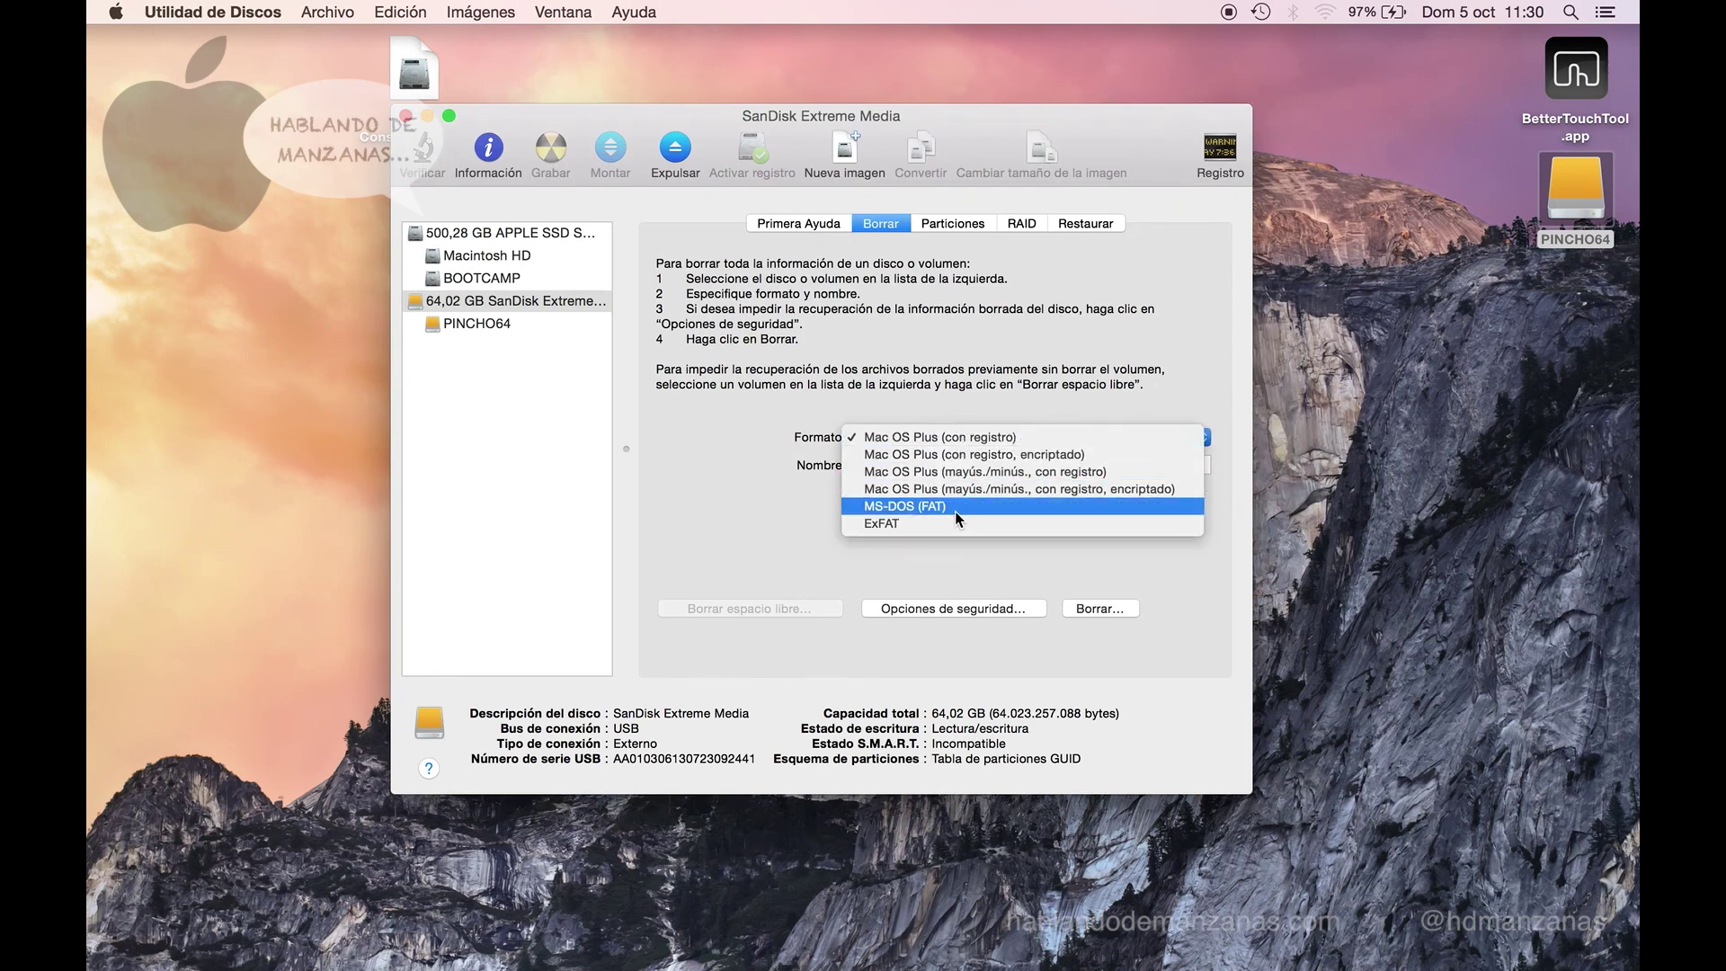
click(954, 511)
click(935, 467)
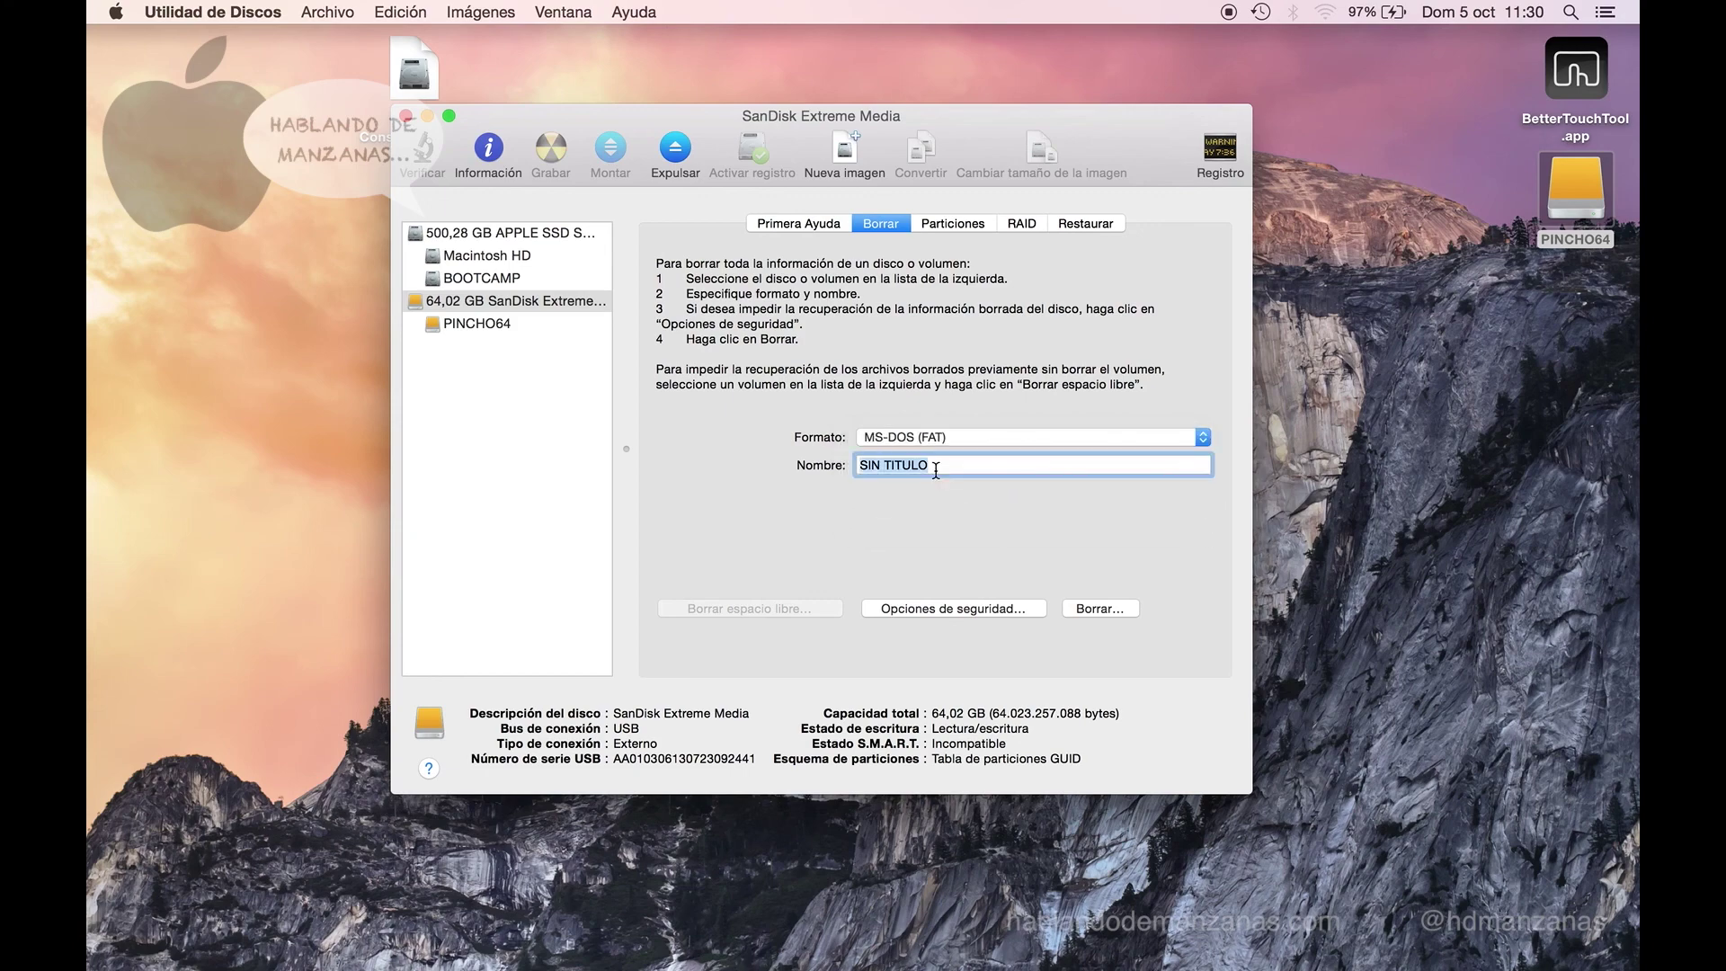
text(PINCHO64)
click(1087, 608)
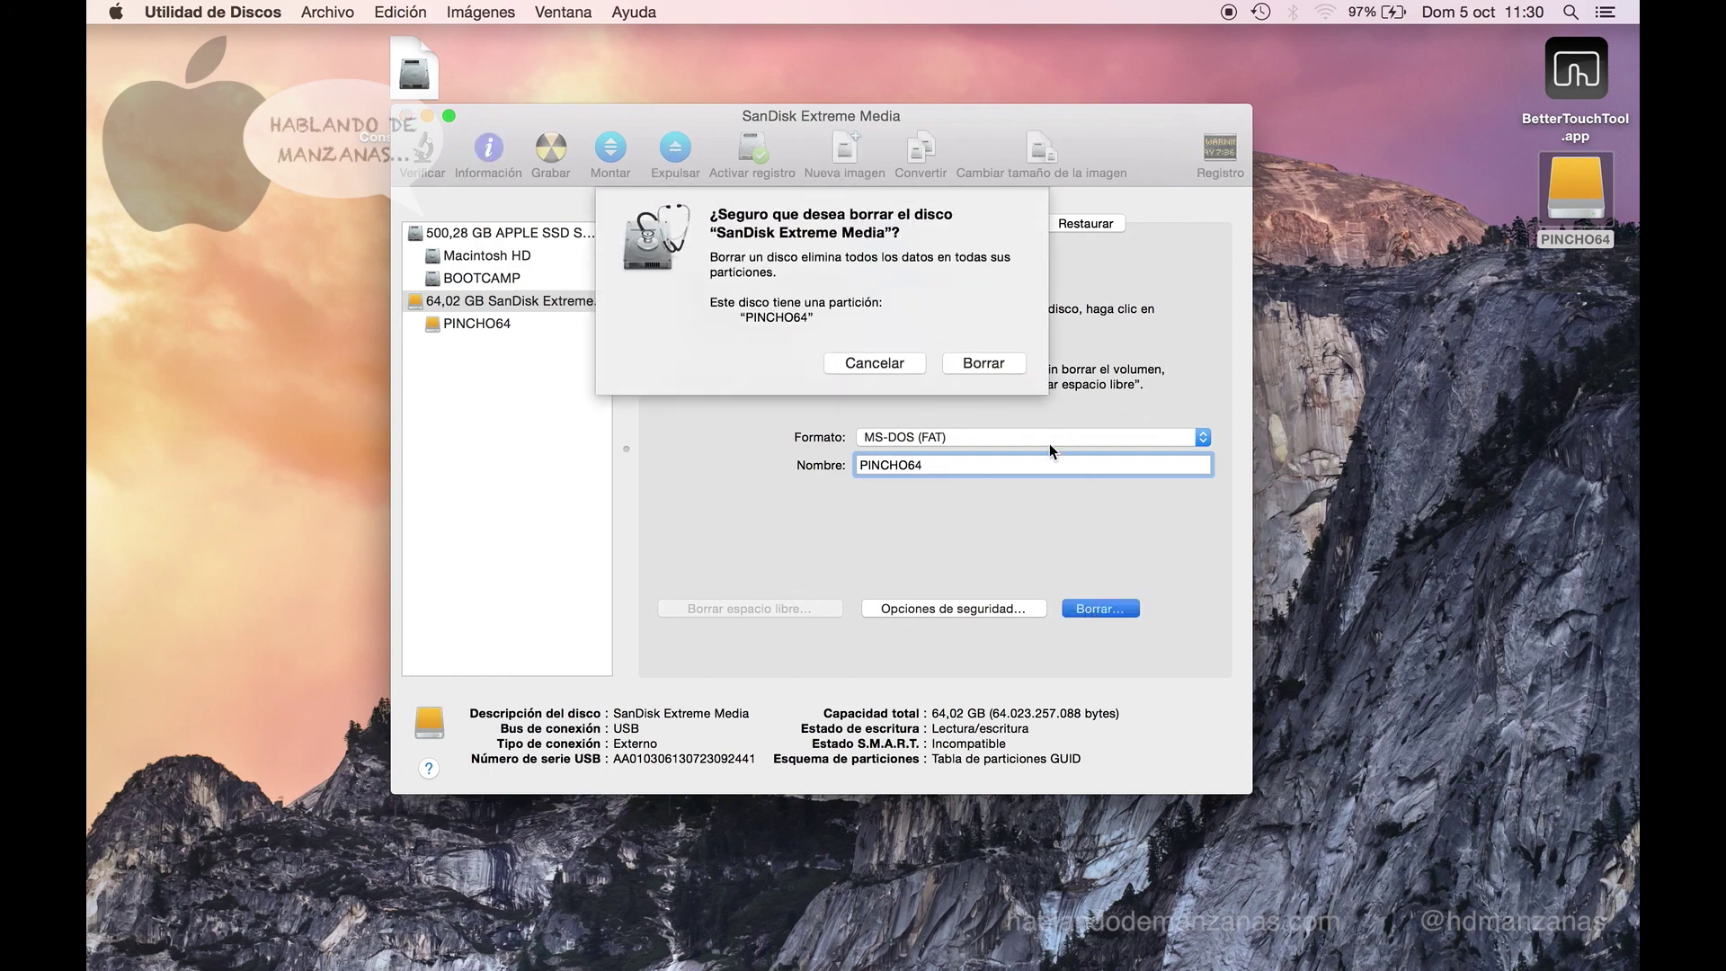
key(Return)
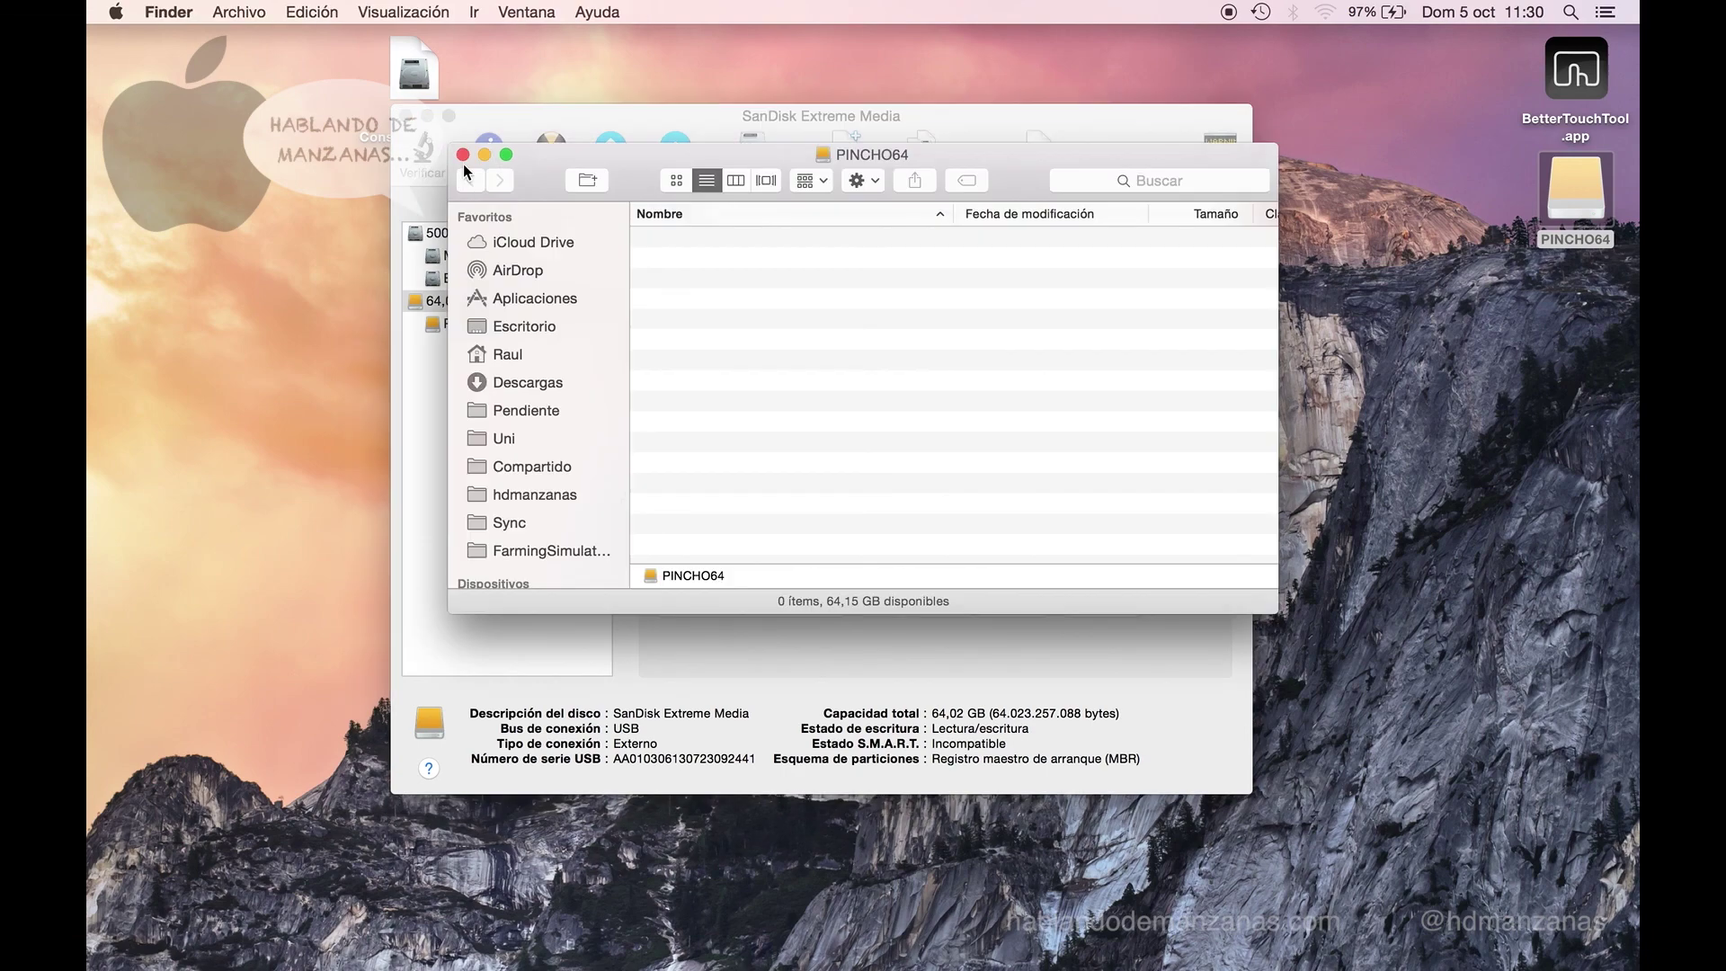
click(462, 158)
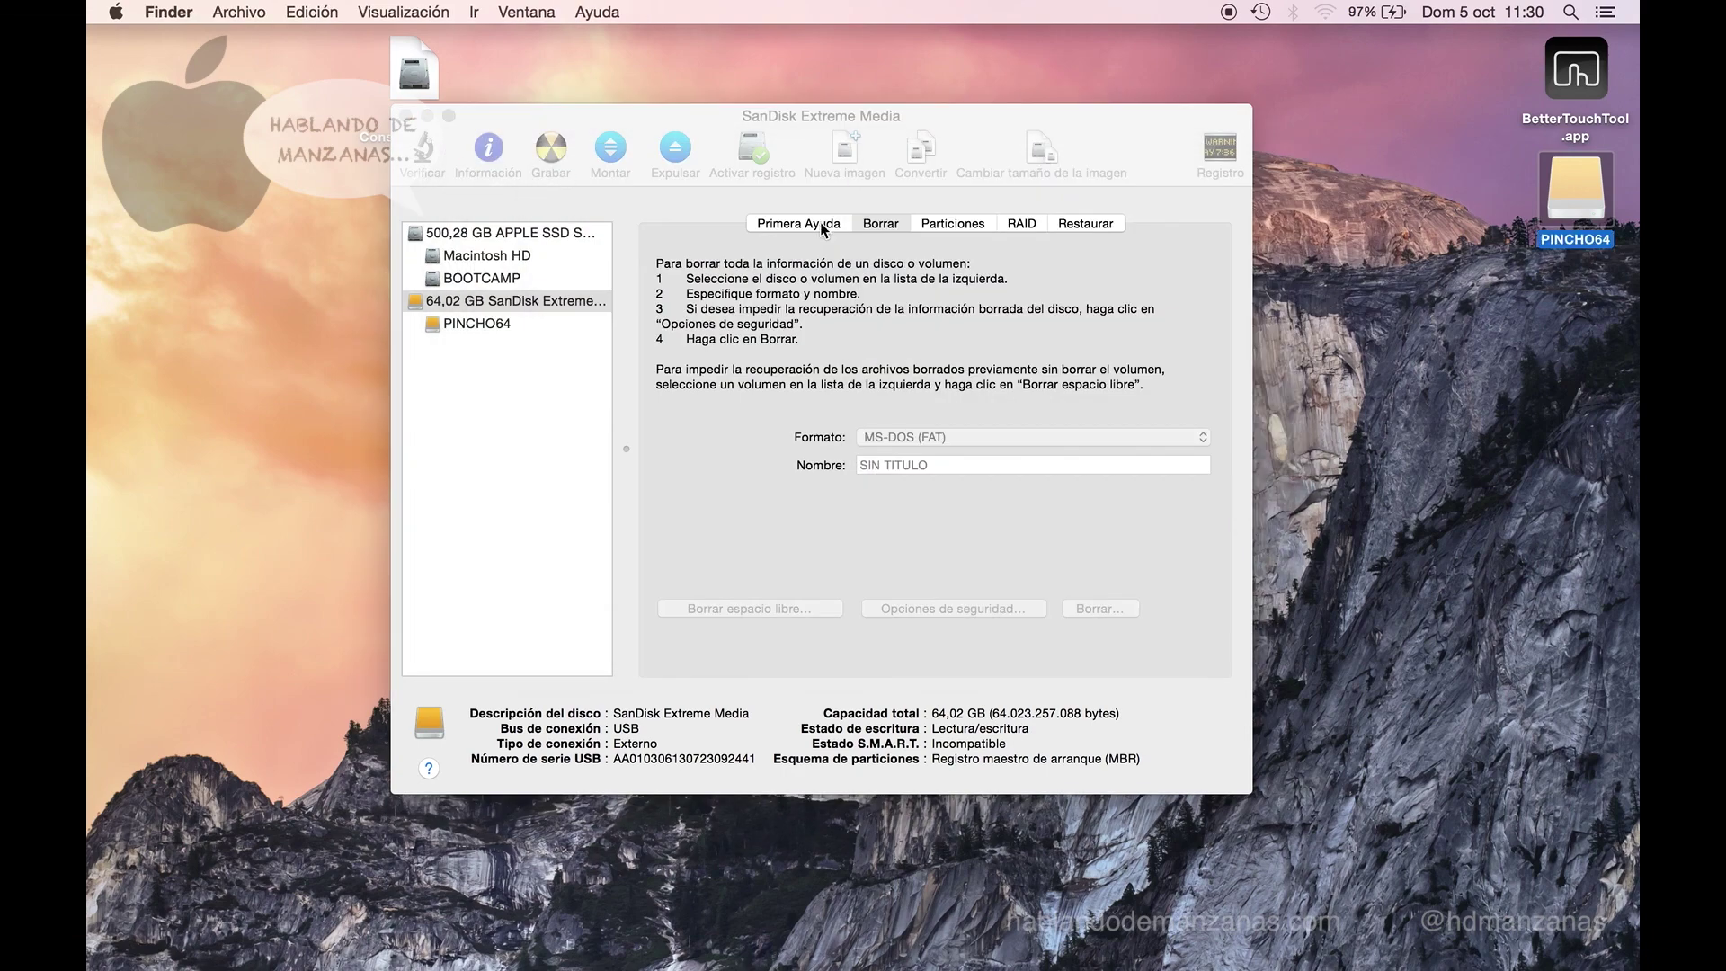
click(1003, 308)
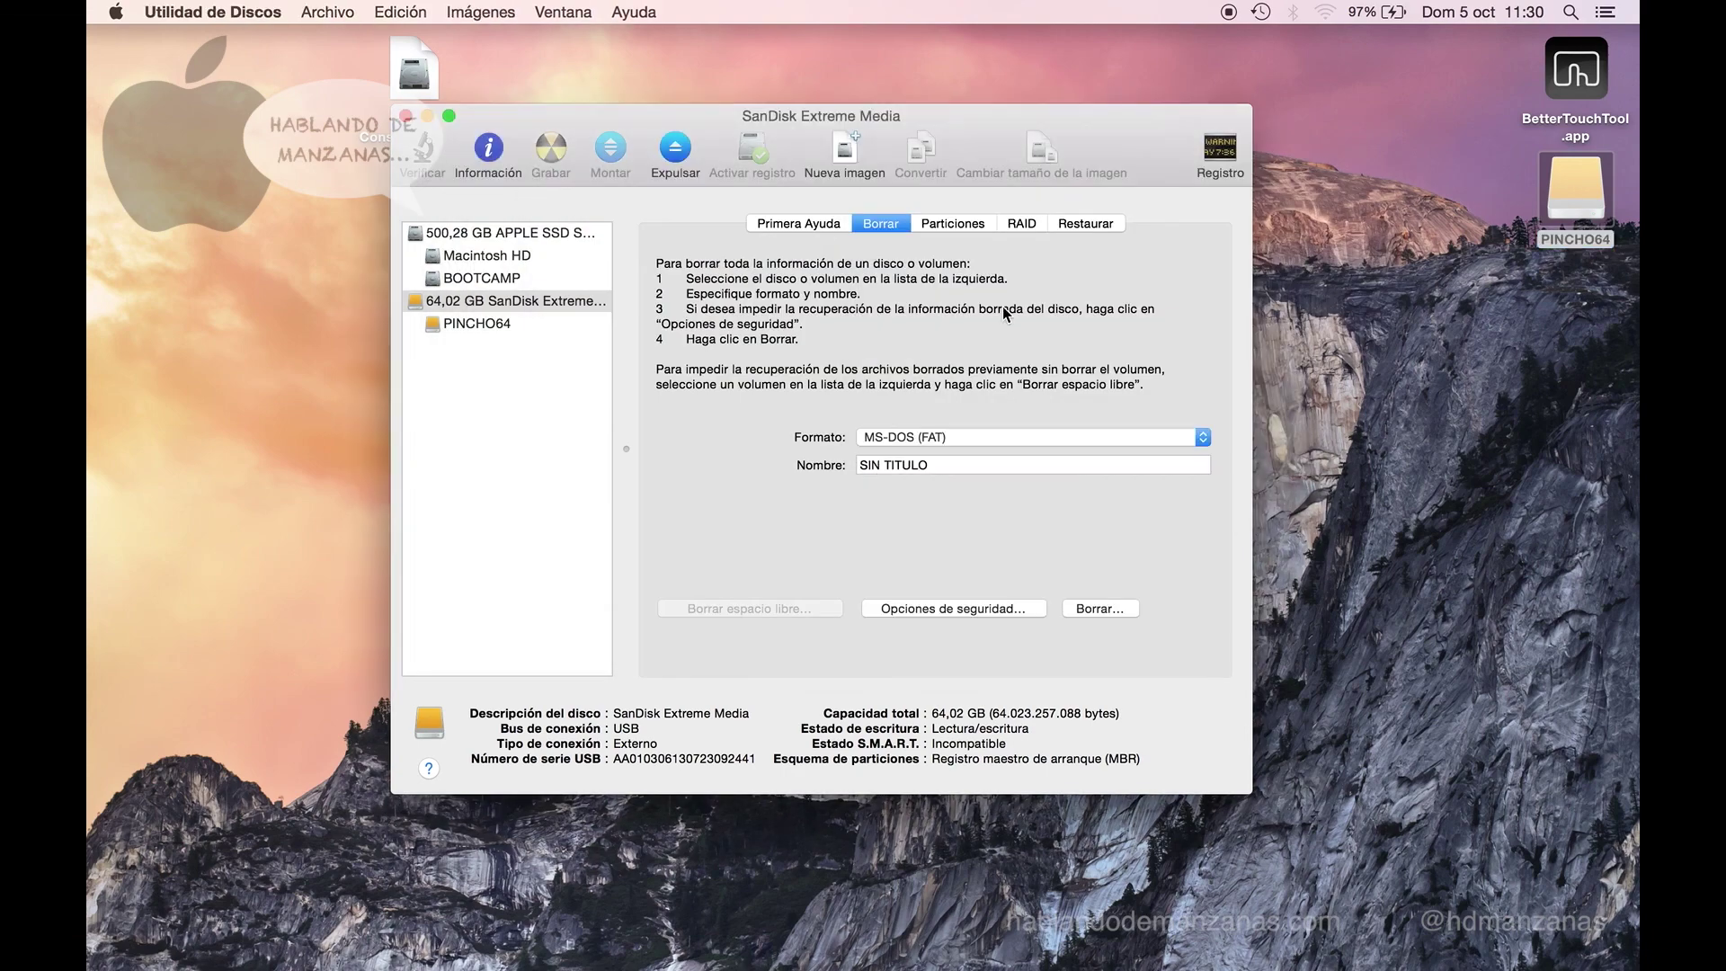